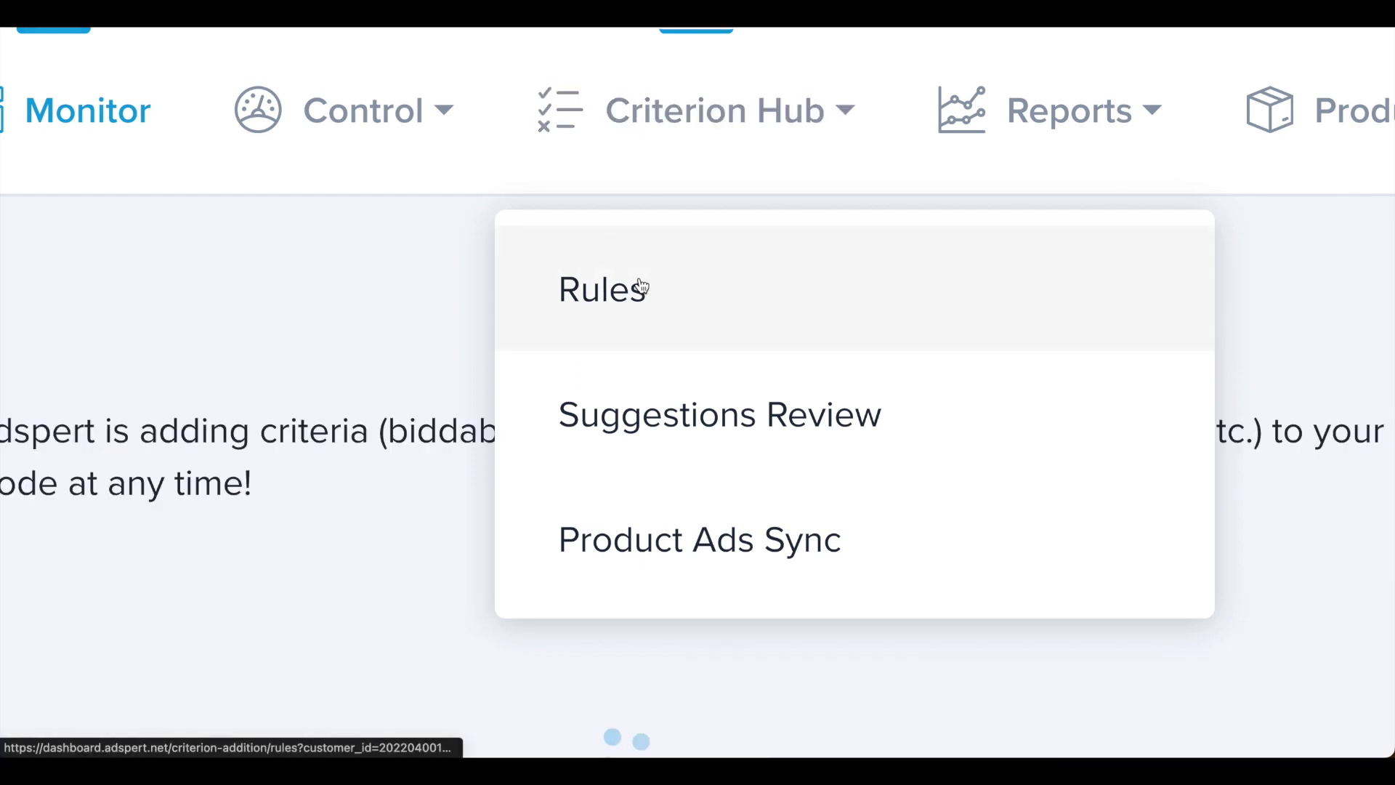
Open the Rules page and scroll through the four demo accounts set to Review.
left_click(641, 287)
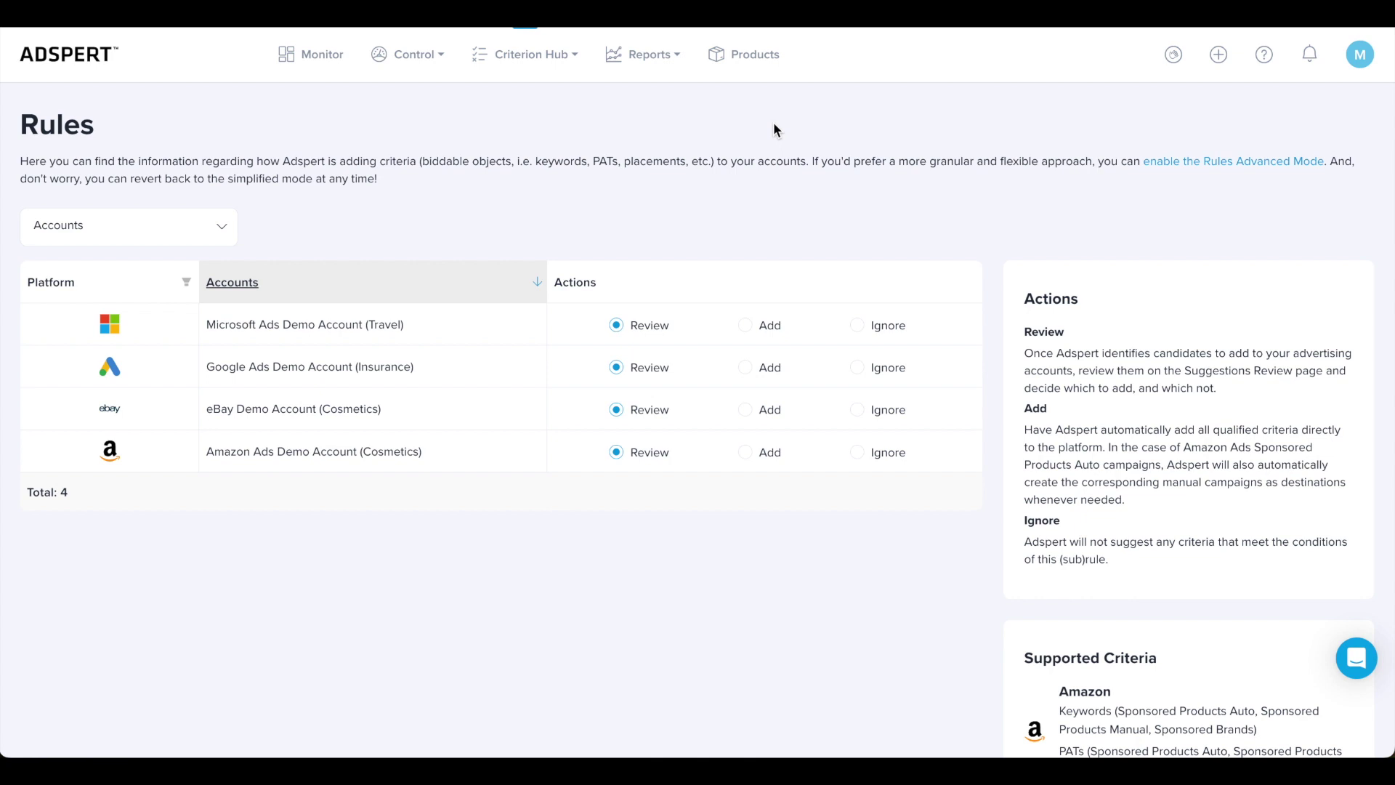
scroll(774, 127, "down", 5)
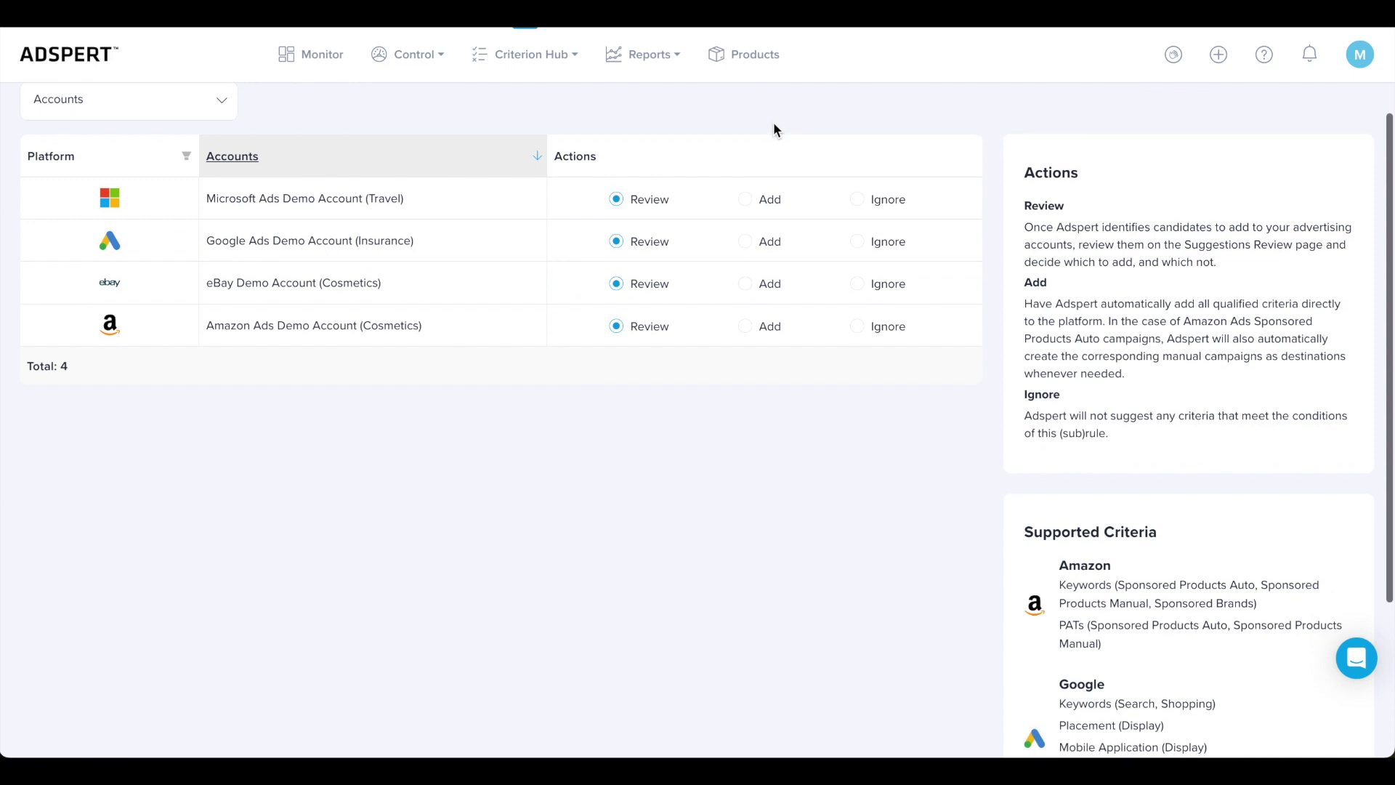
scroll(773, 122, "up", 3)
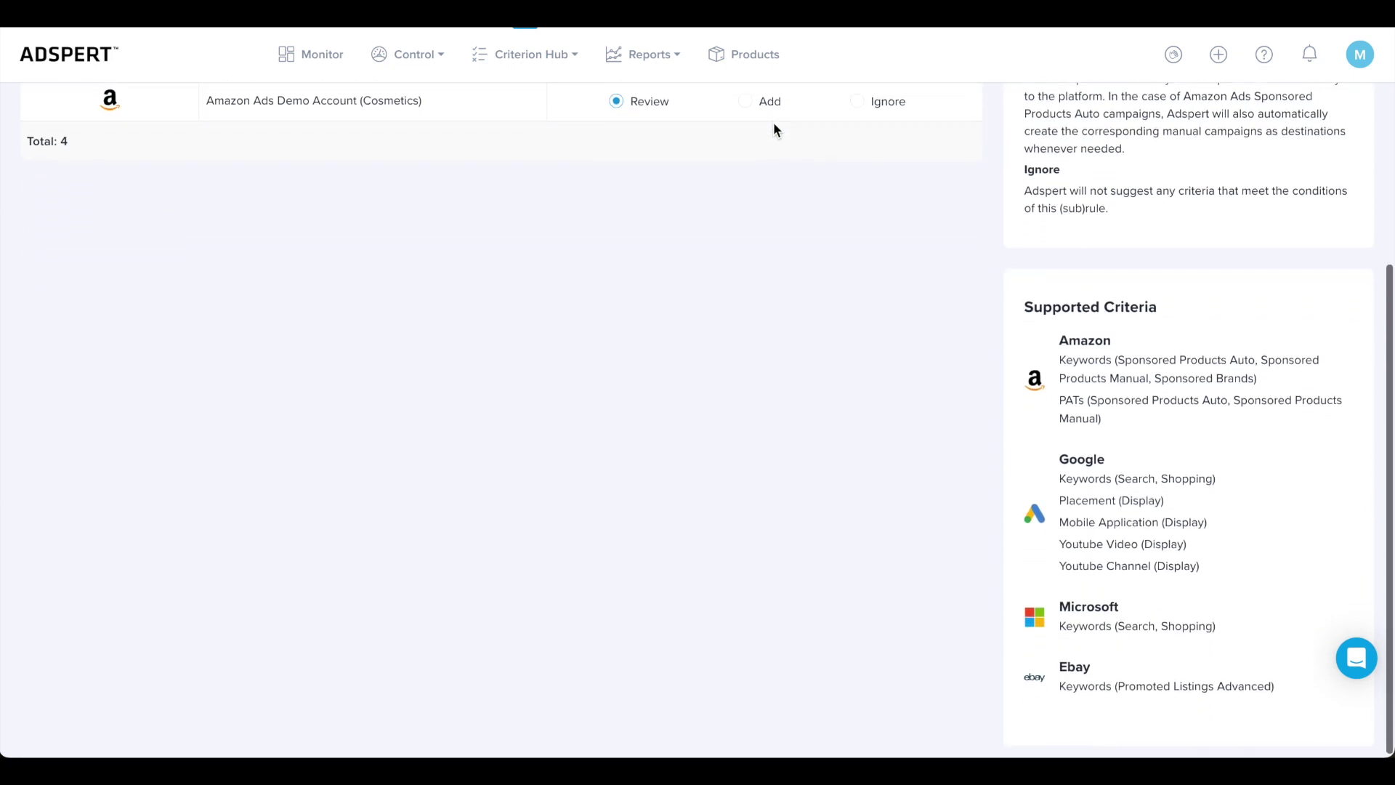
scroll(773, 123, "up", 2)
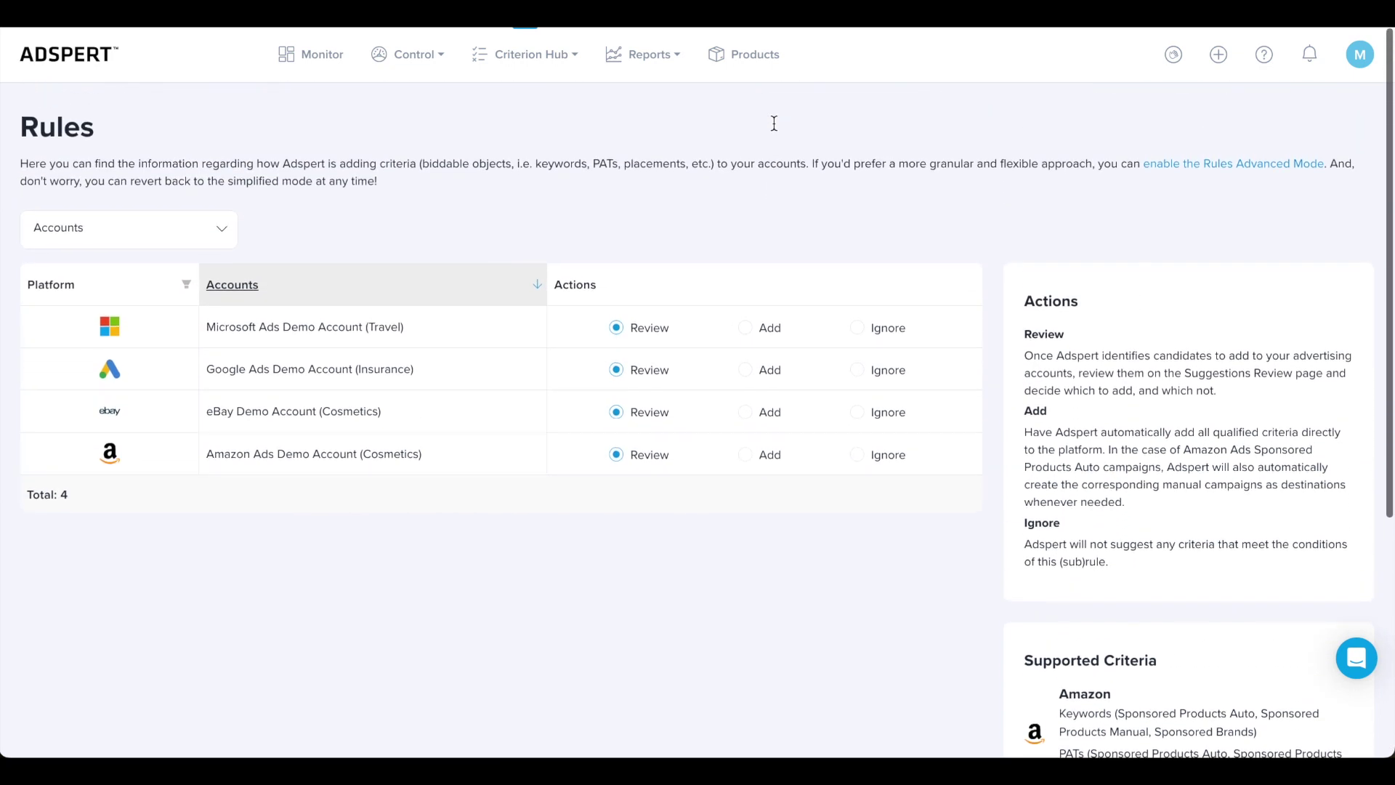
Request Rules Advanced Mode, then dismiss the confirmation to stay in simplified mode.
left_click(1181, 172)
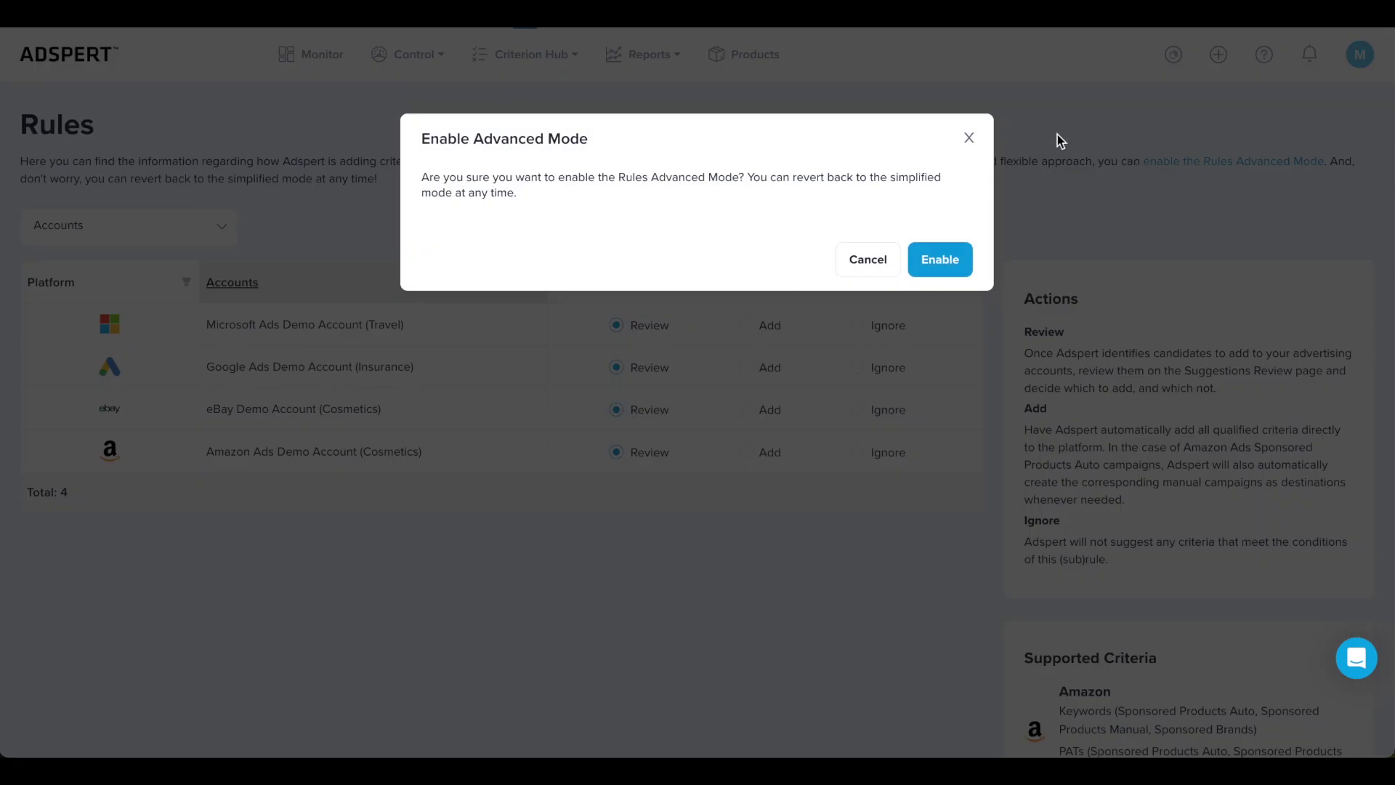
left_click(971, 139)
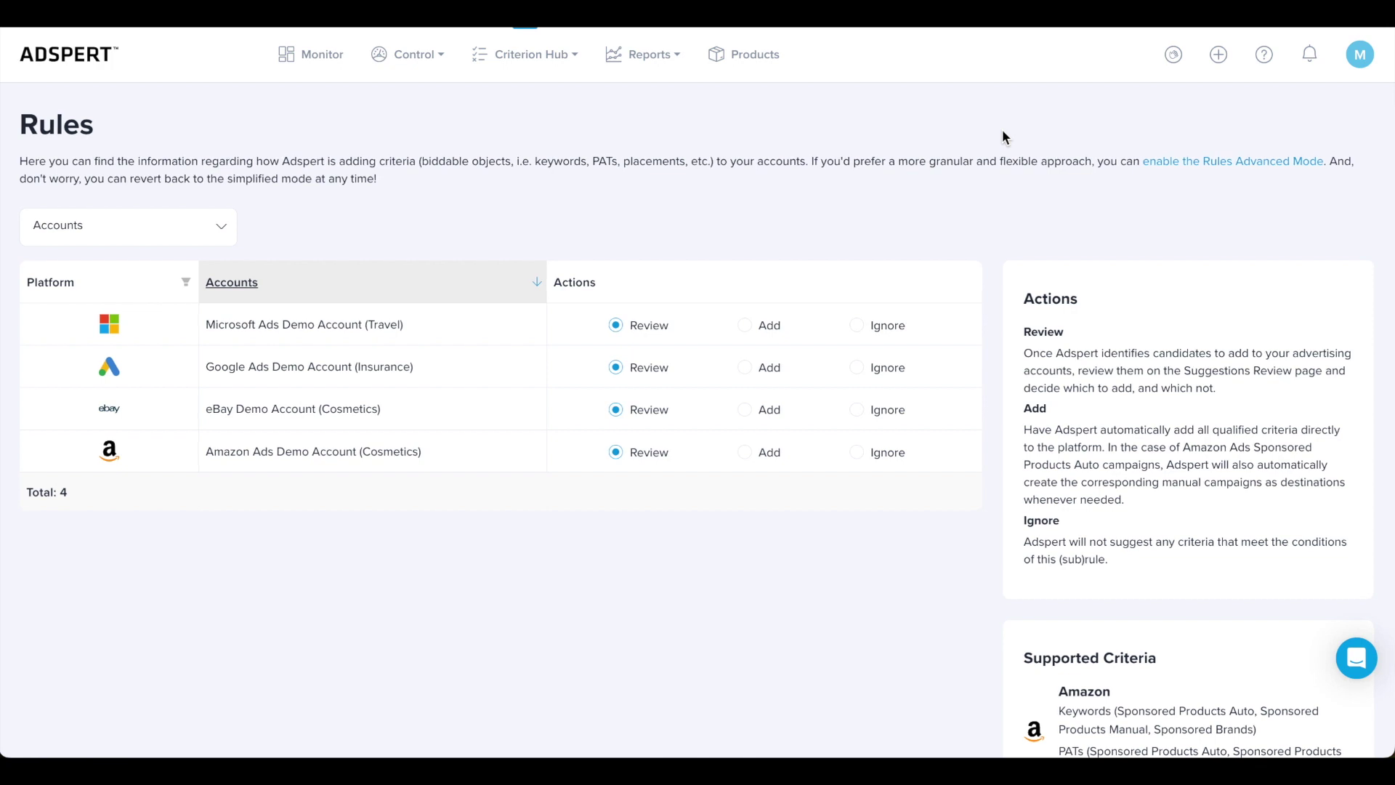
Check the help resources, then switch the Amazon Ads Demo Account action to Add.
left_click(1264, 64)
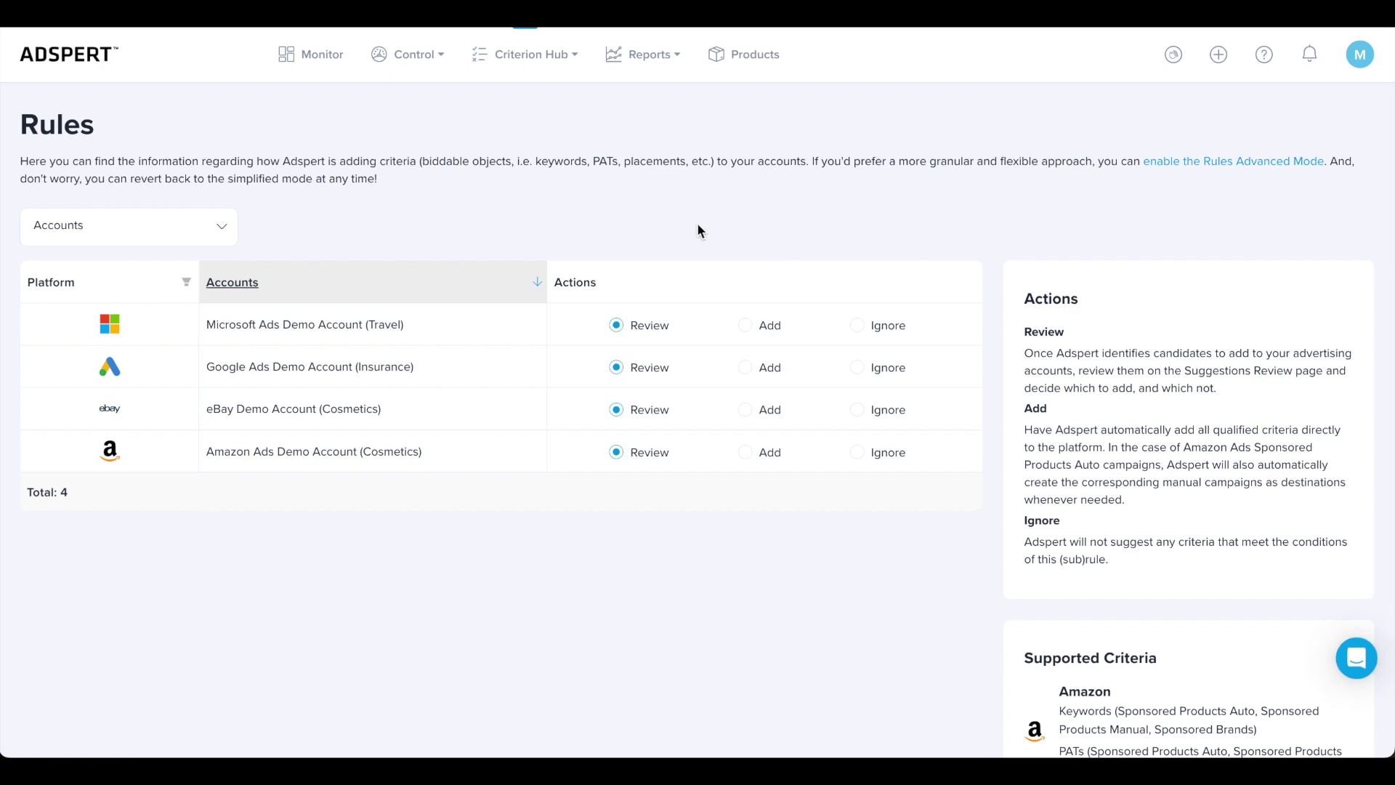
scroll(692, 226, "down", 1)
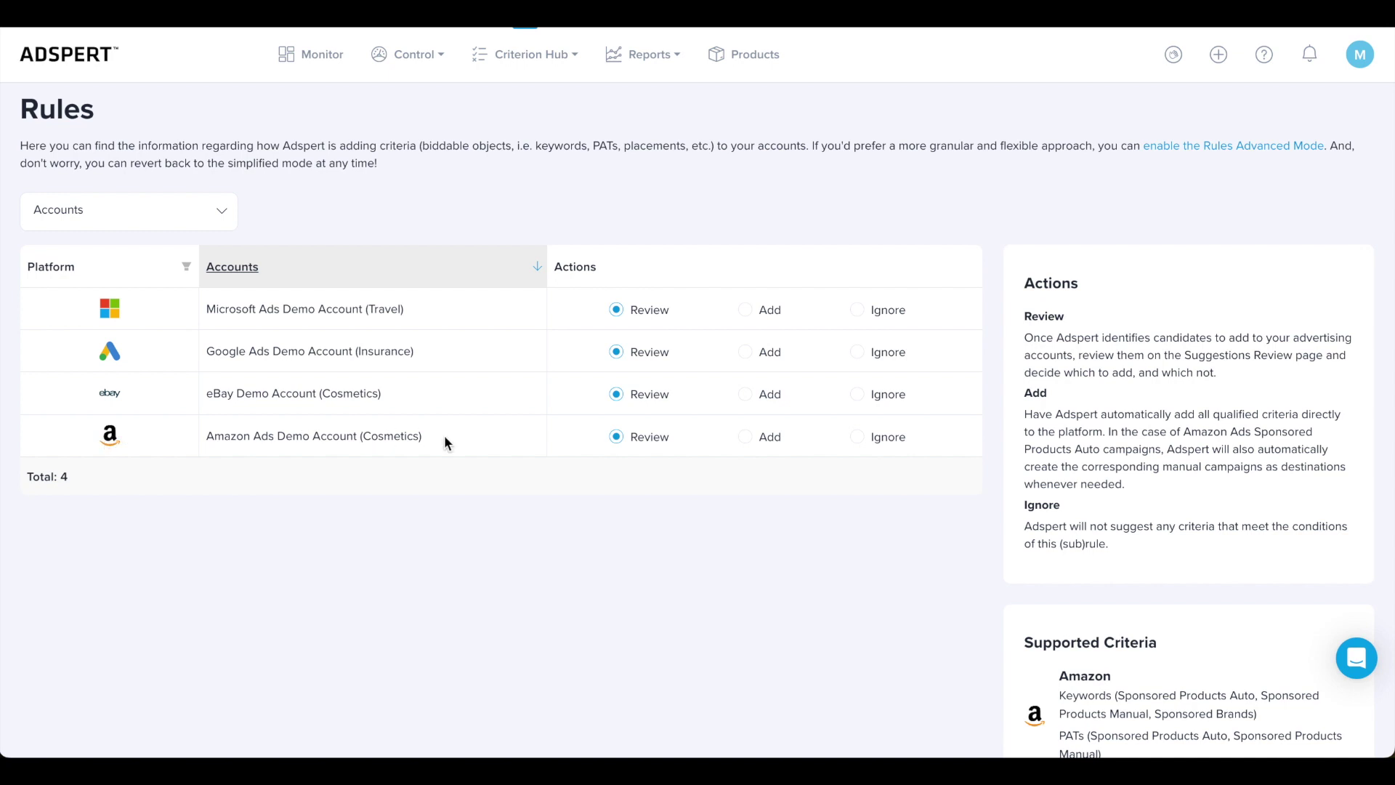
left_click(746, 437)
mouse_move(575, 72)
scroll(986, 455, "down", 2)
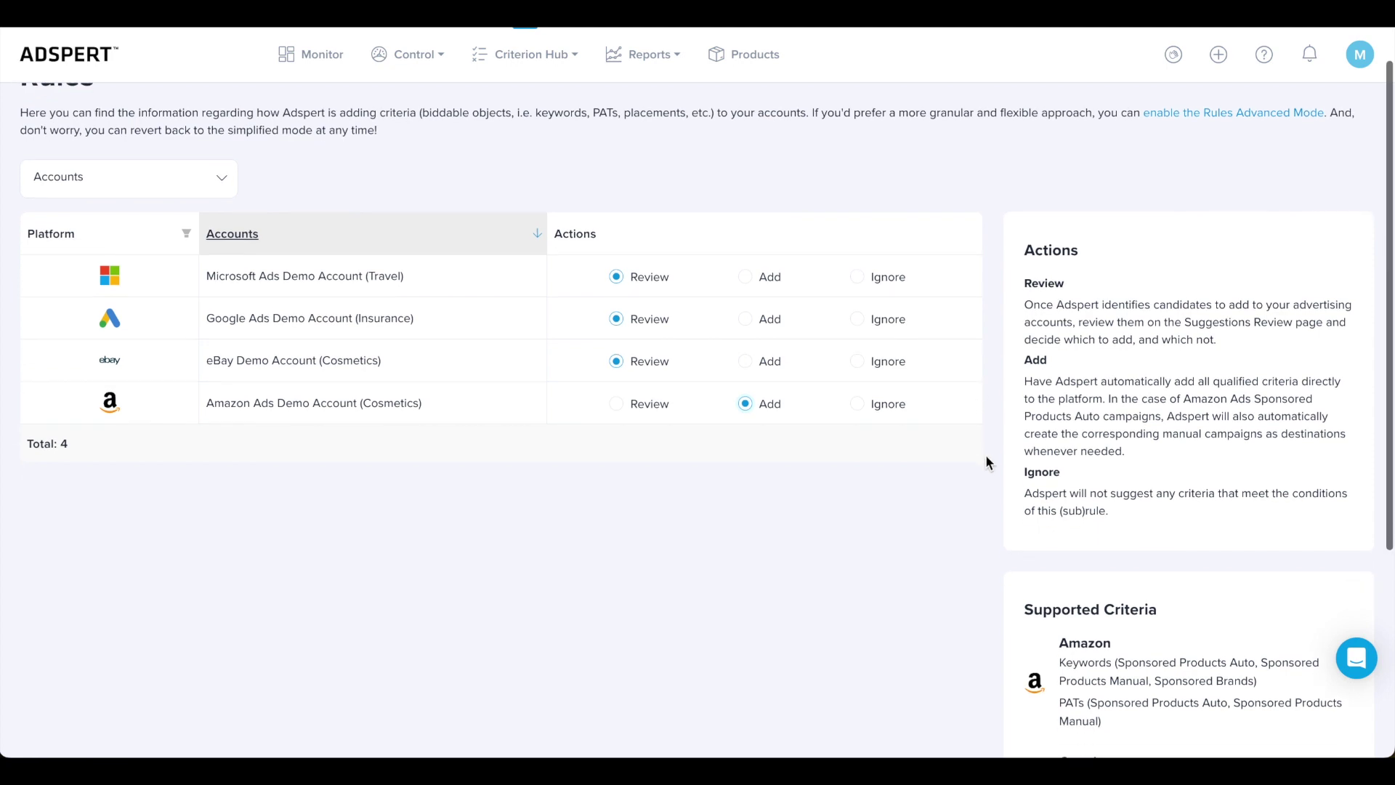
scroll(986, 455, "down", 1)
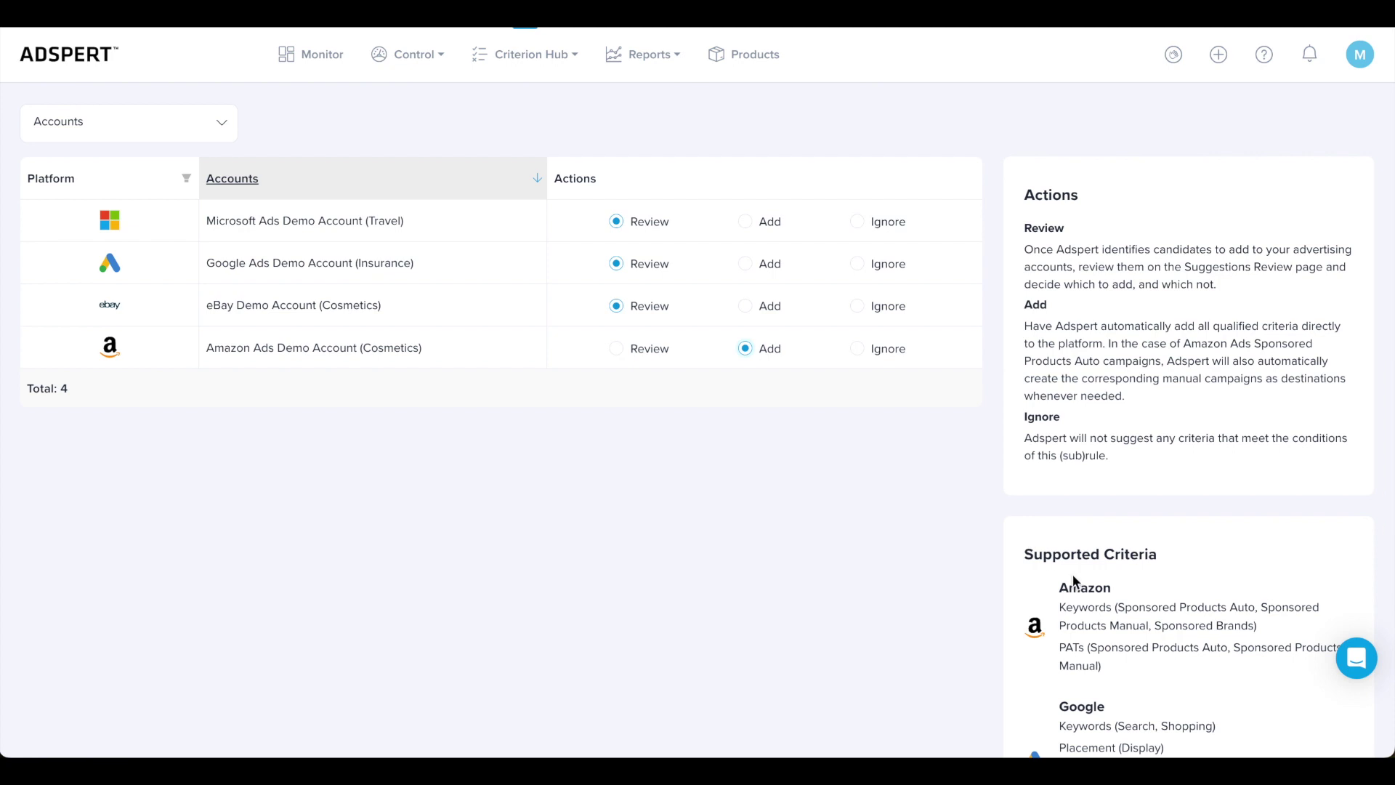
scroll(1079, 642, "down", 8)
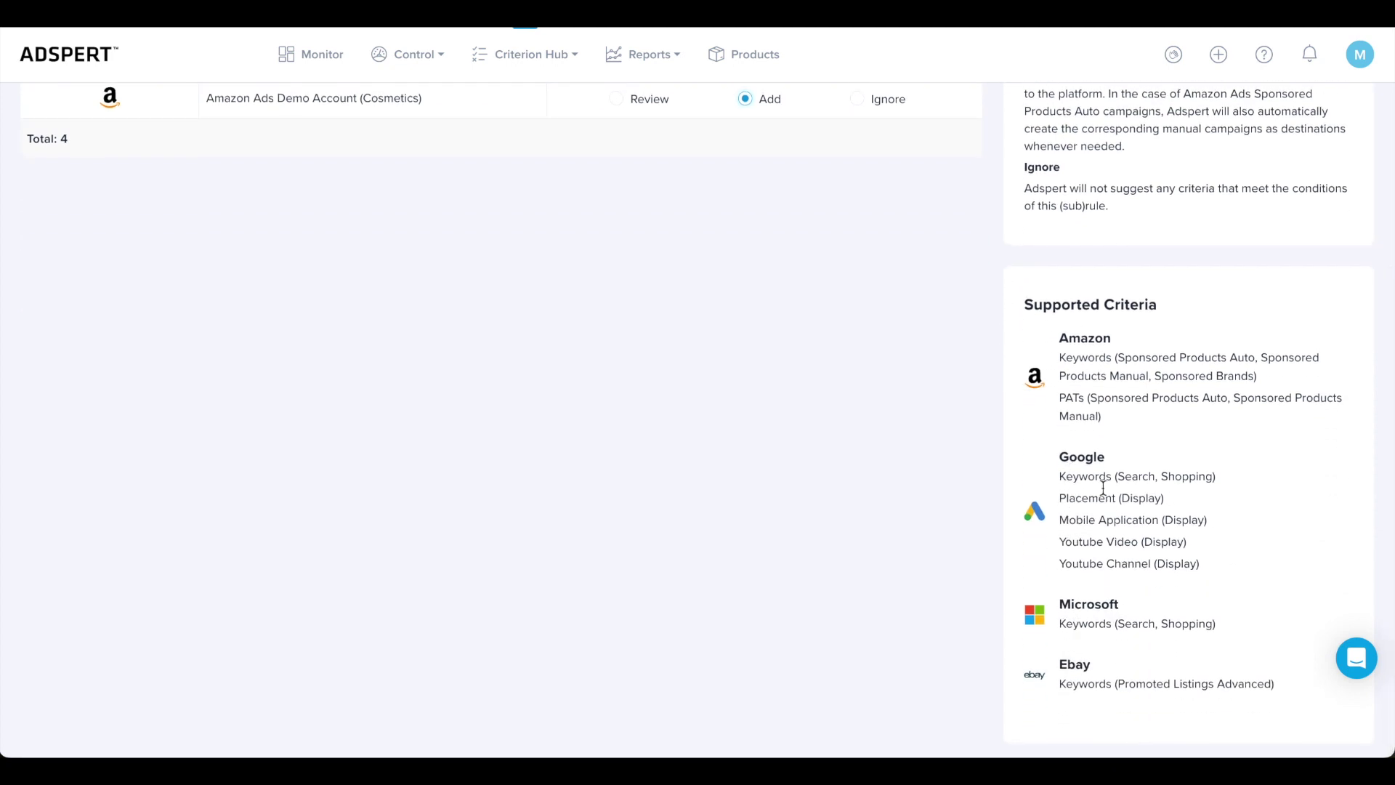
scroll(1089, 395, "up", 7)
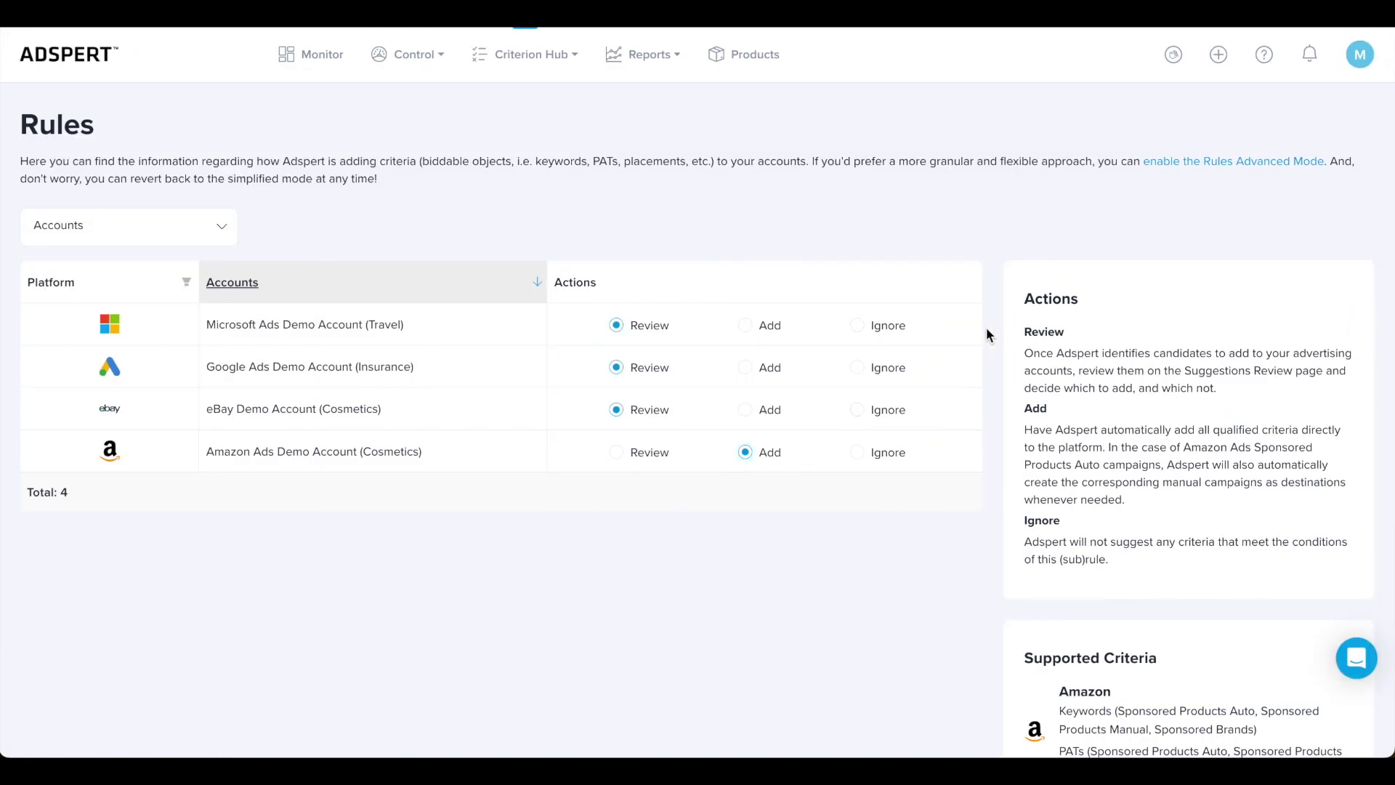
left_click(1177, 64)
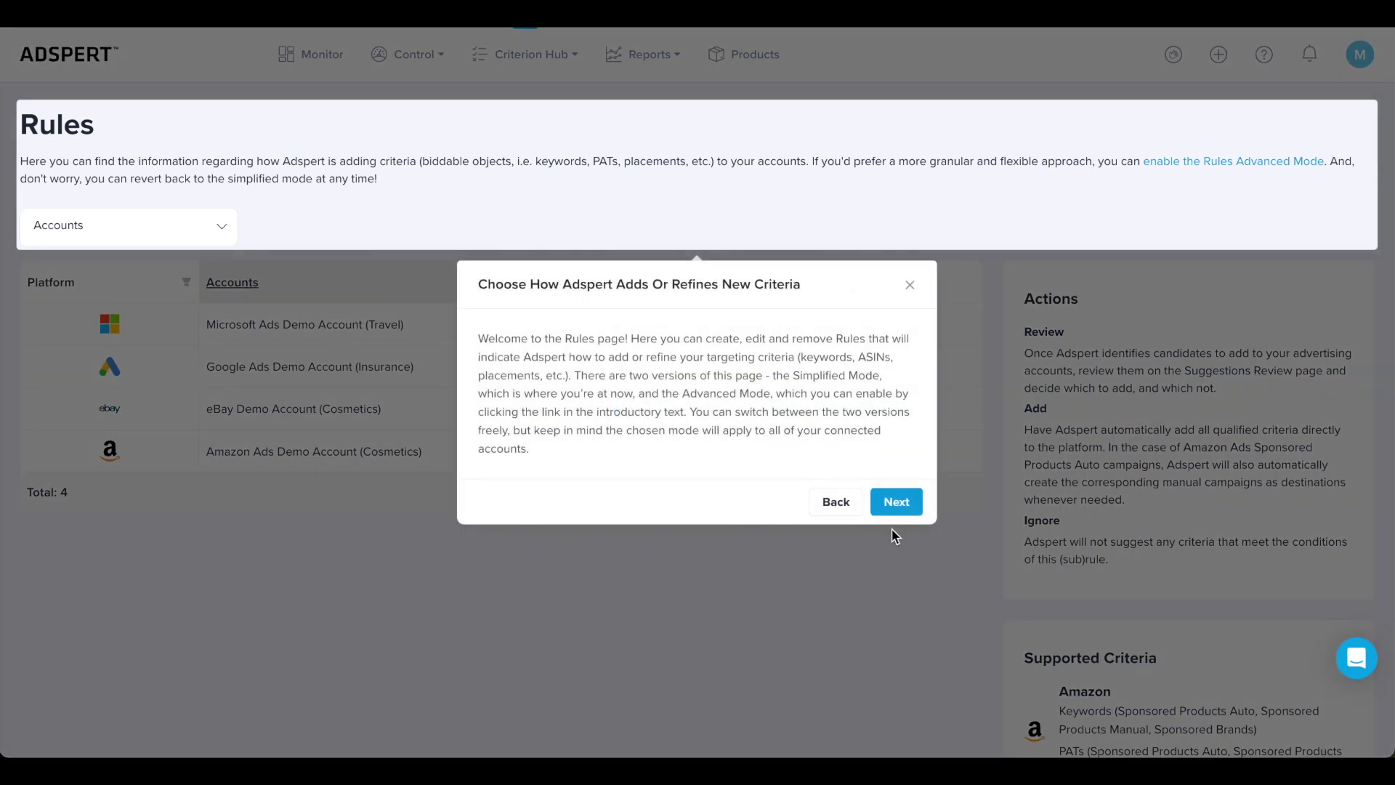
left_click(897, 509)
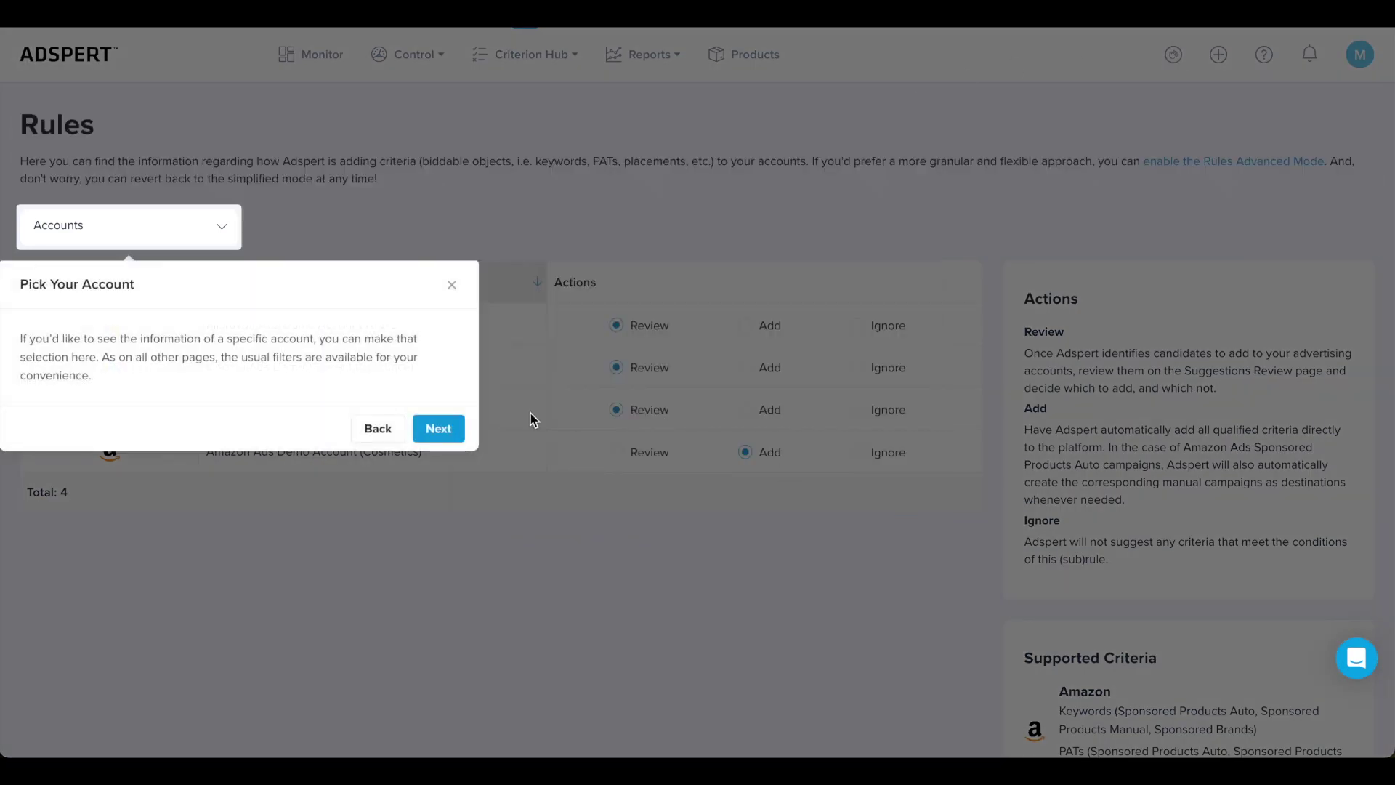
left_click(436, 429)
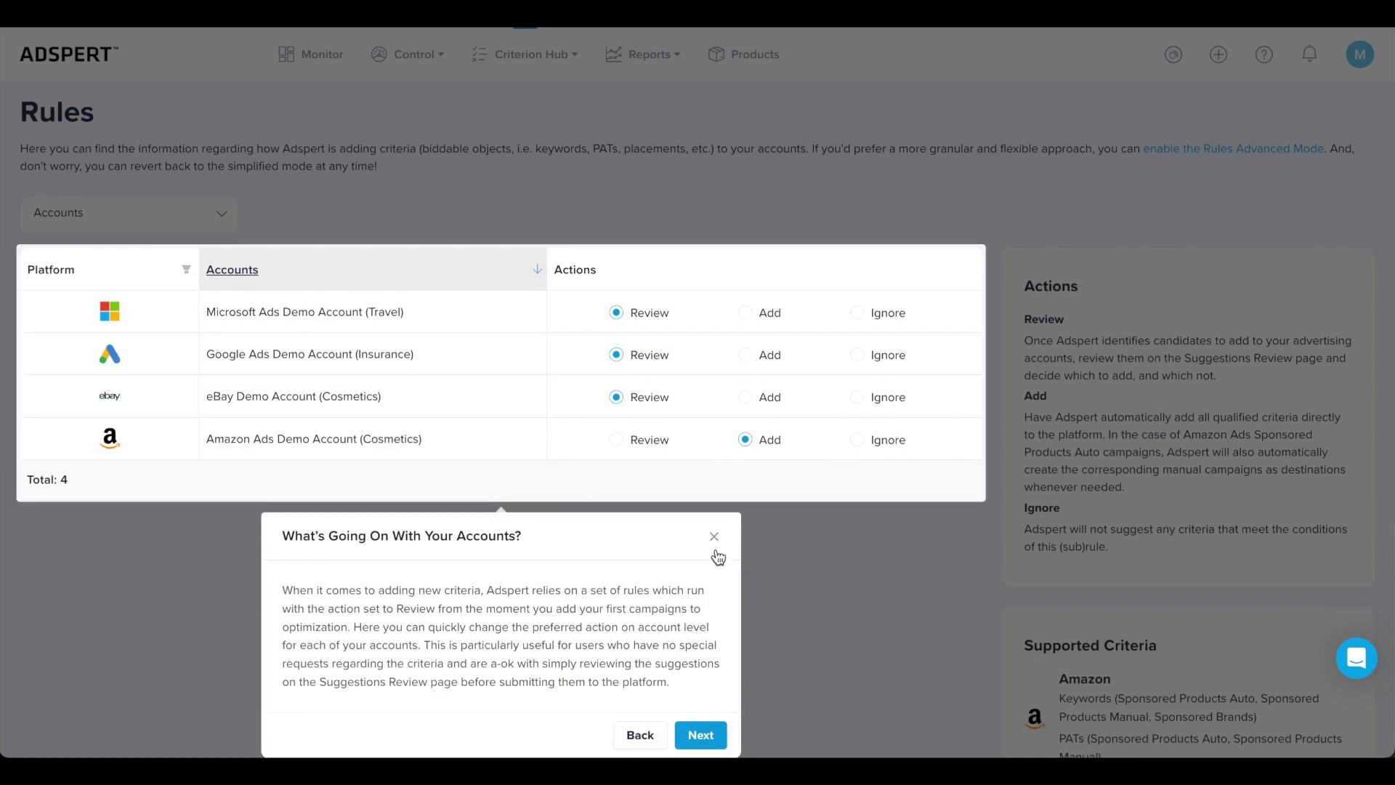
left_click(714, 538)
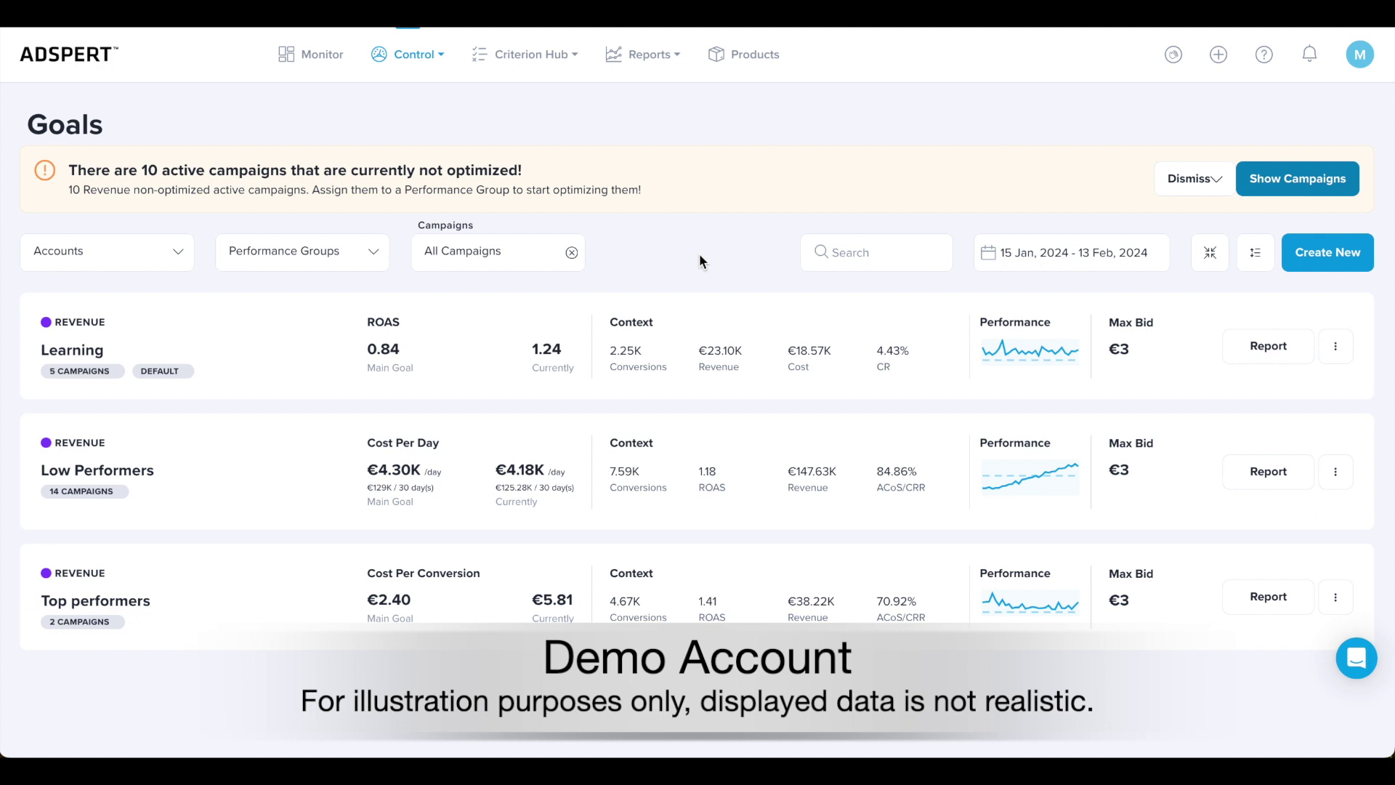
Go to Control > Goals to review the Learning, Low Performers and Top performers groups.
left_click(432, 62)
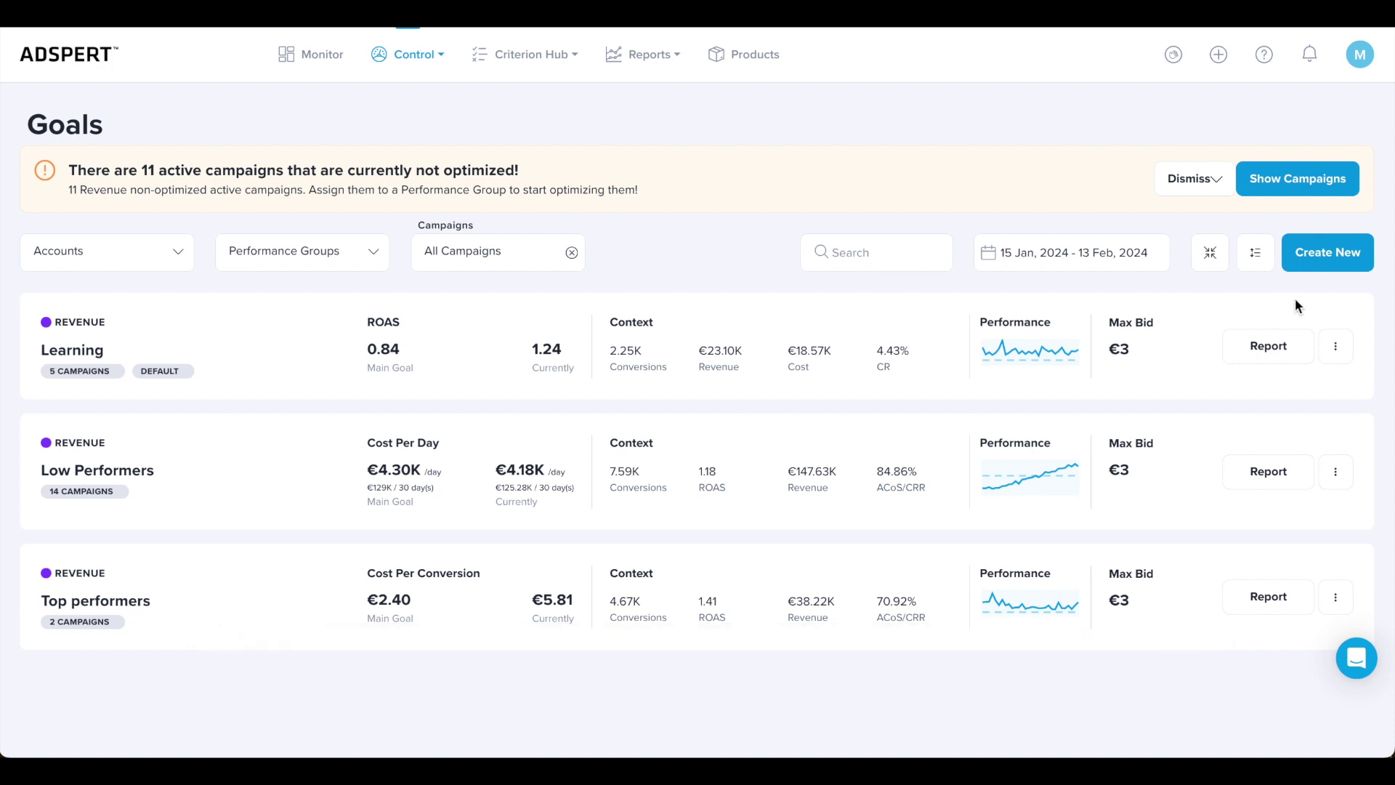
Start a new performance group and expand the full grouping advice on the Type step.
left_click(1310, 263)
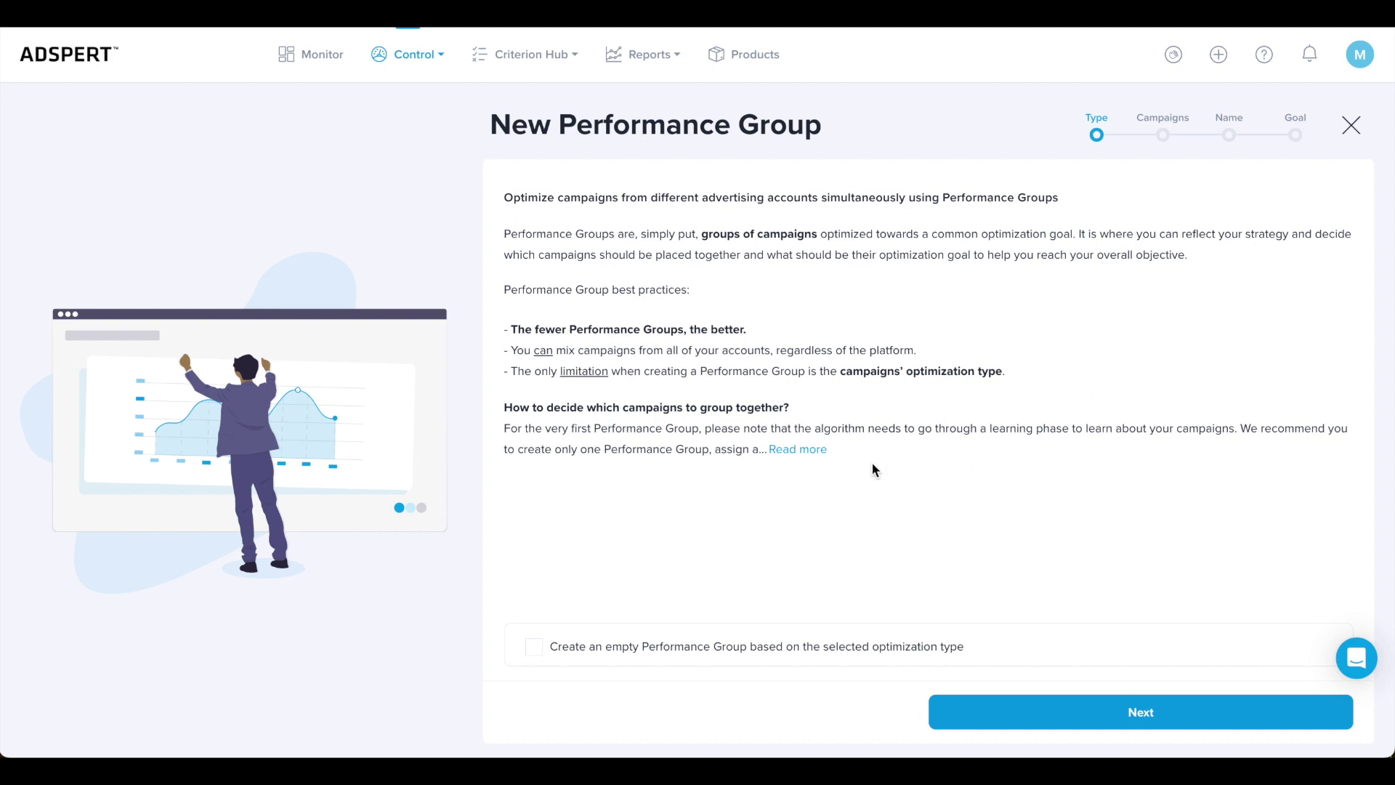
left_click(803, 451)
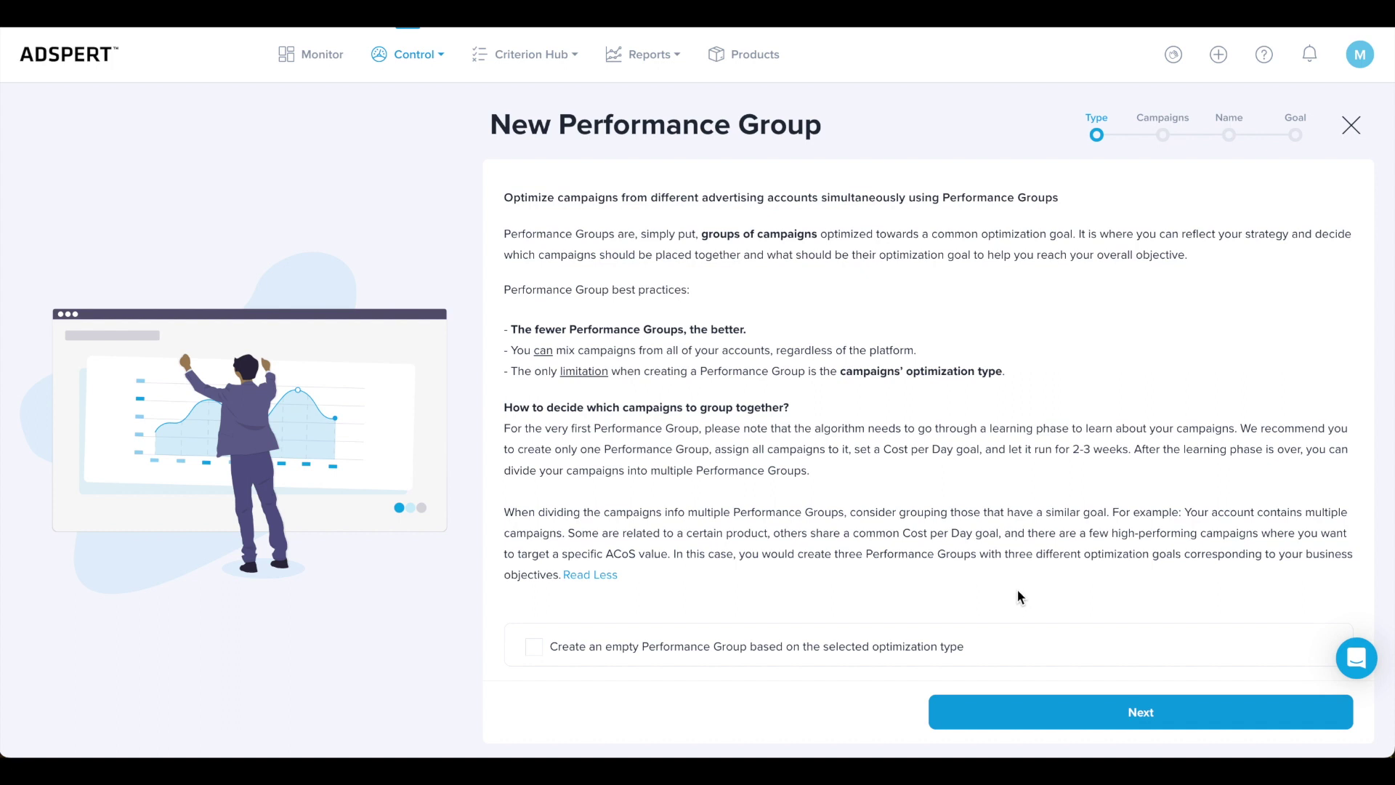
Advance to the Campaigns step and browse the 32 available campaigns.
left_click(1027, 716)
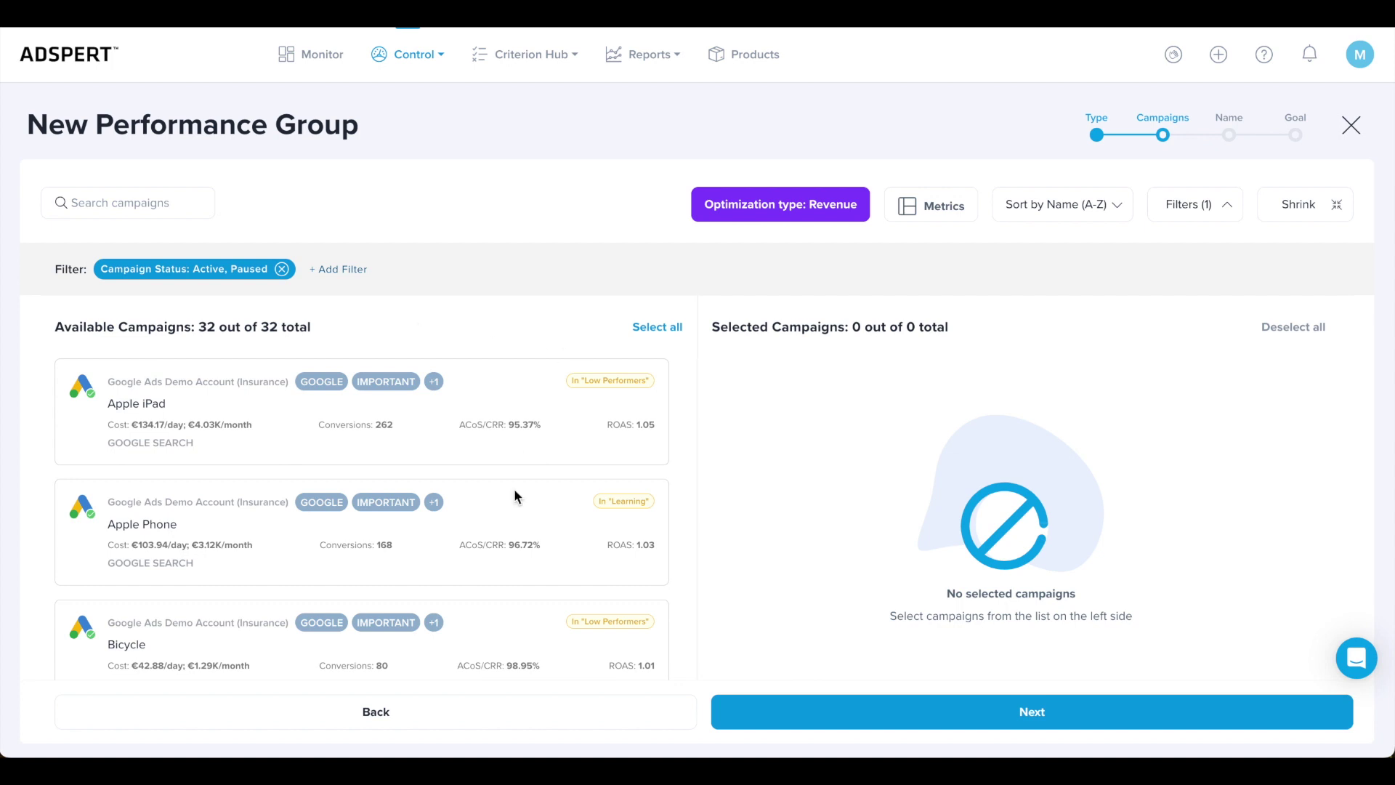
scroll(509, 509, "down", 7)
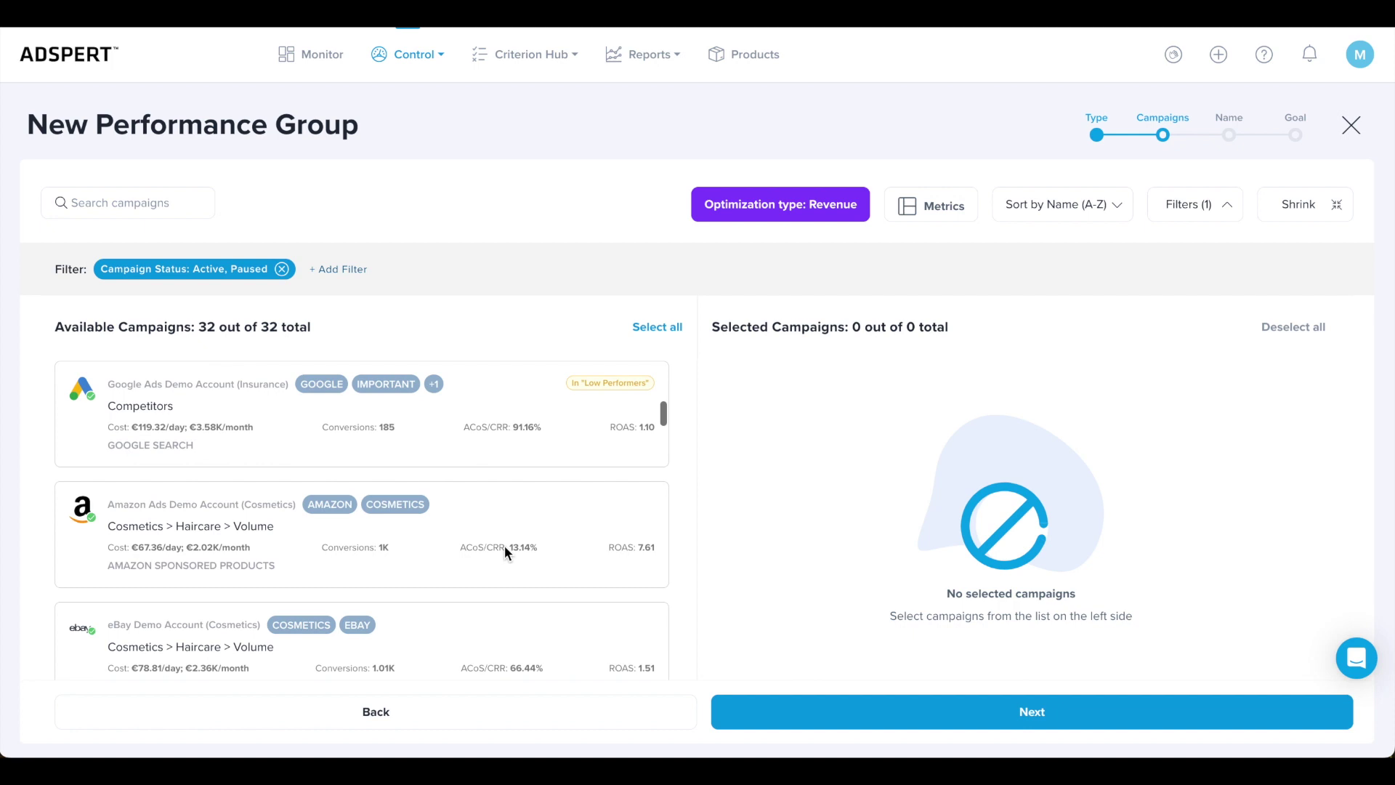
scroll(507, 553, "up", 5)
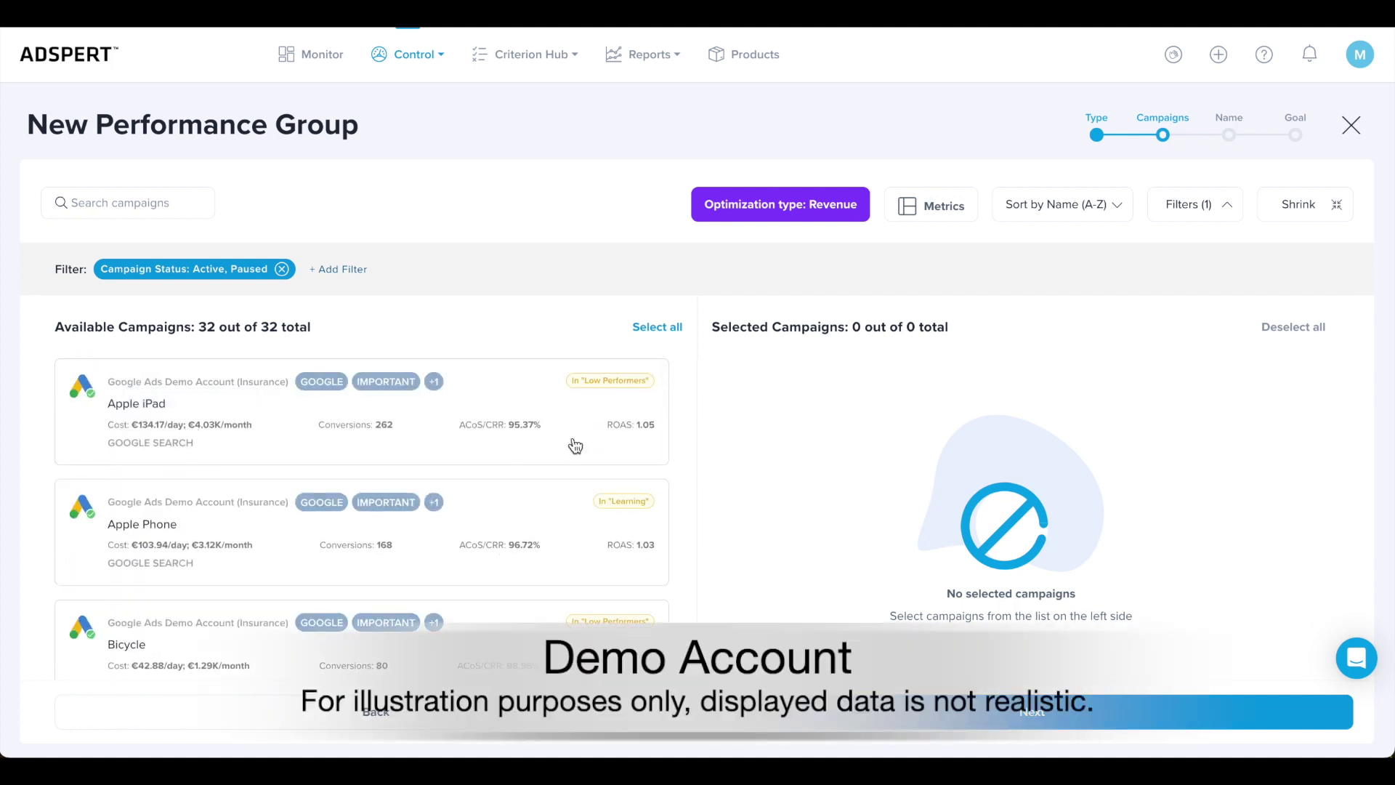
Open and close Campaign Metrics customization unchanged, then bring up the filter criteria list.
left_click(944, 217)
left_click(947, 240)
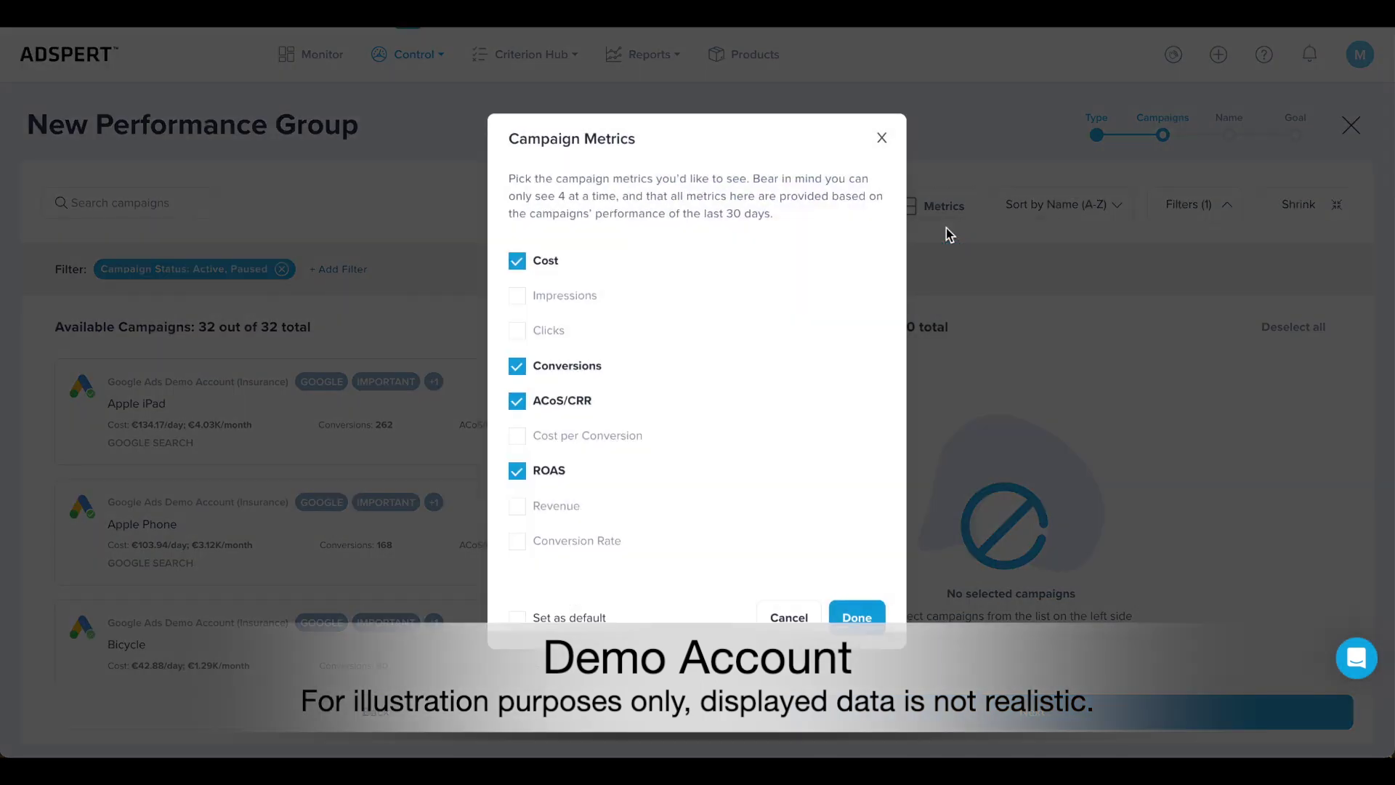
left_click(882, 138)
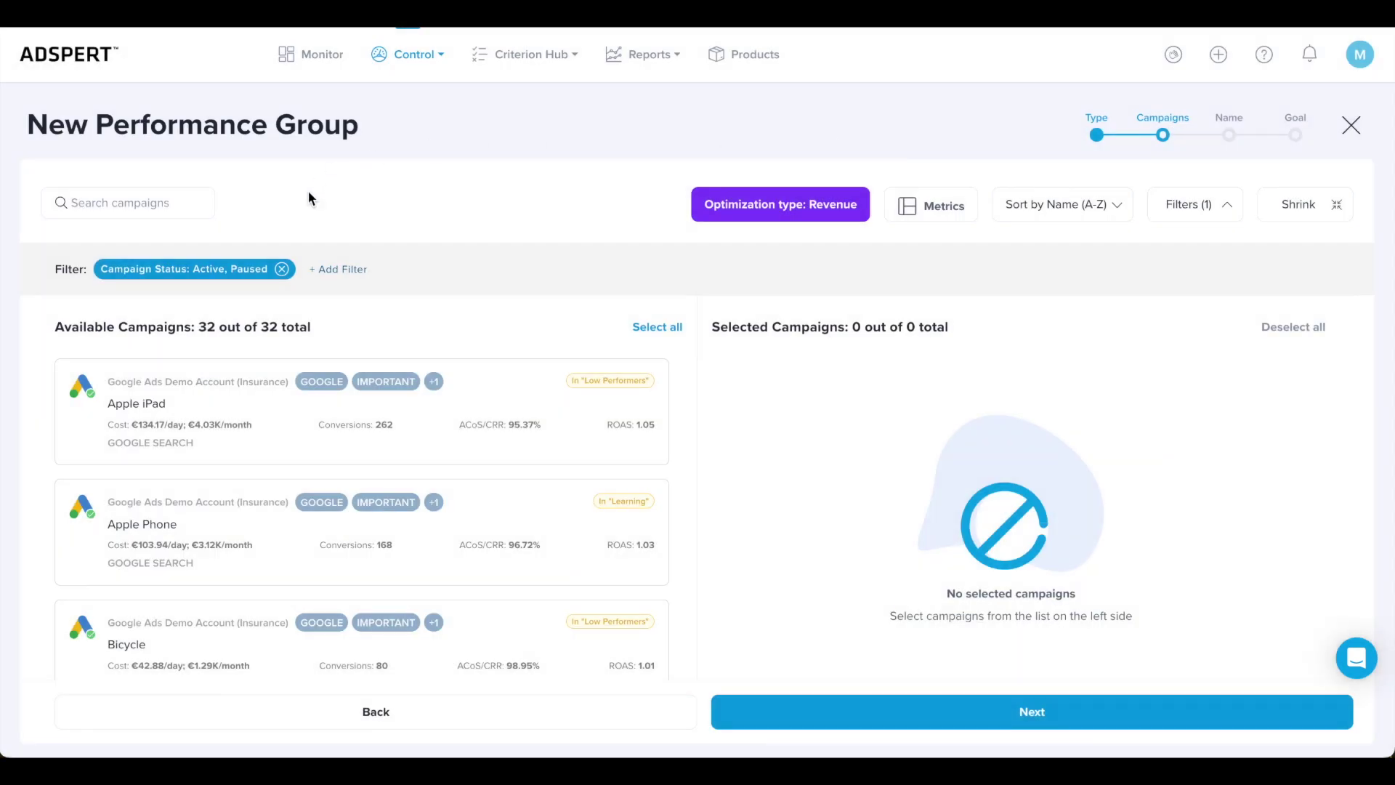
left_click(356, 272)
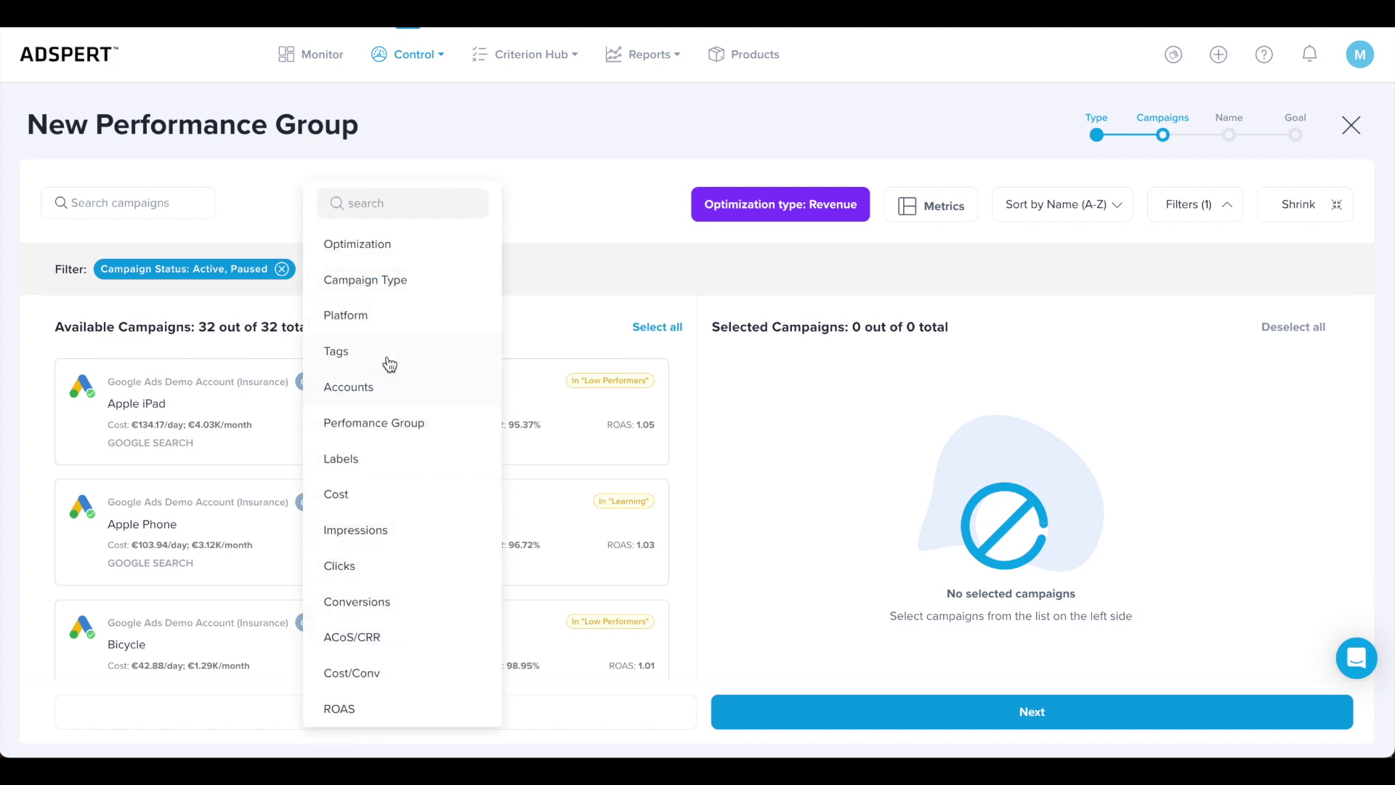
Filter the available campaigns to the Amazon platform, leaving 8 of 32.
left_click(386, 317)
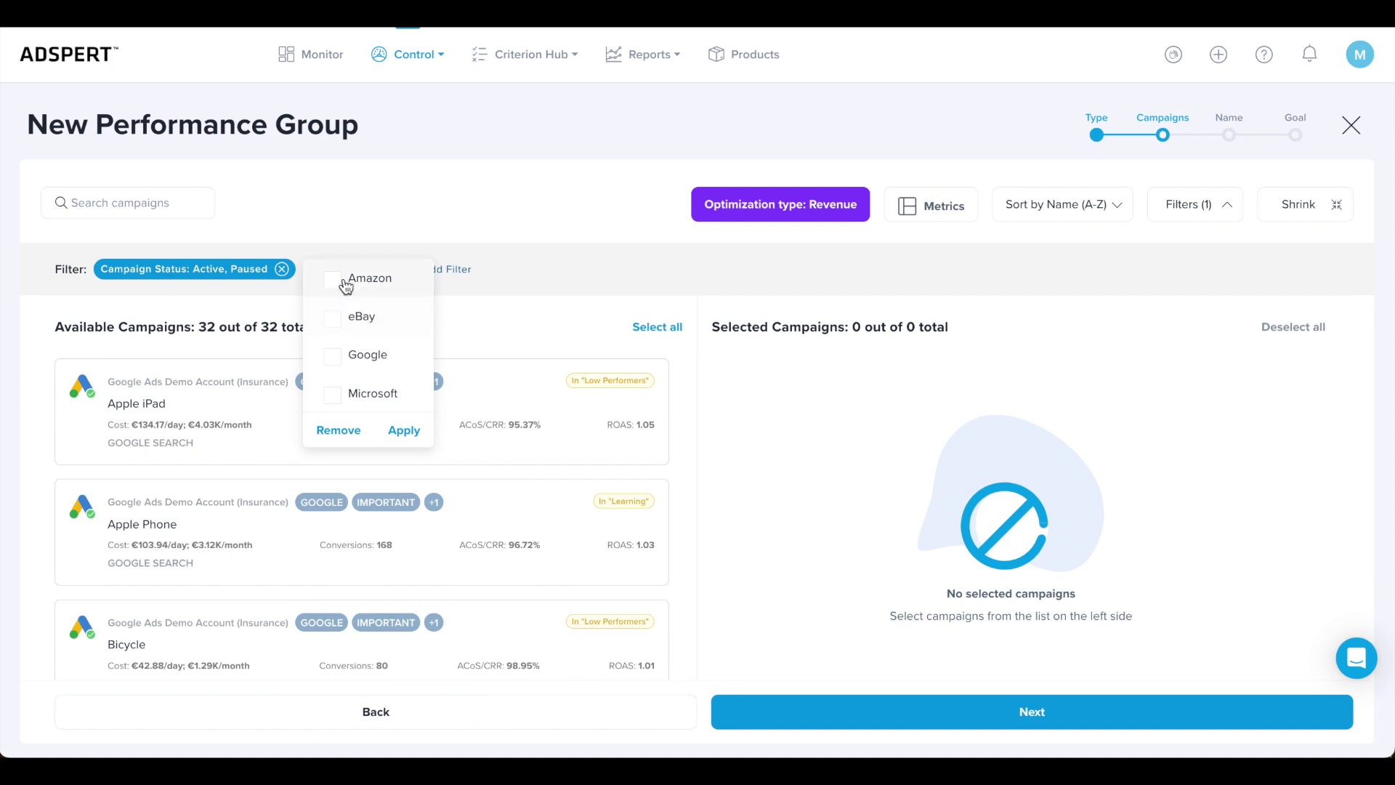
left_click(341, 279)
left_click(404, 432)
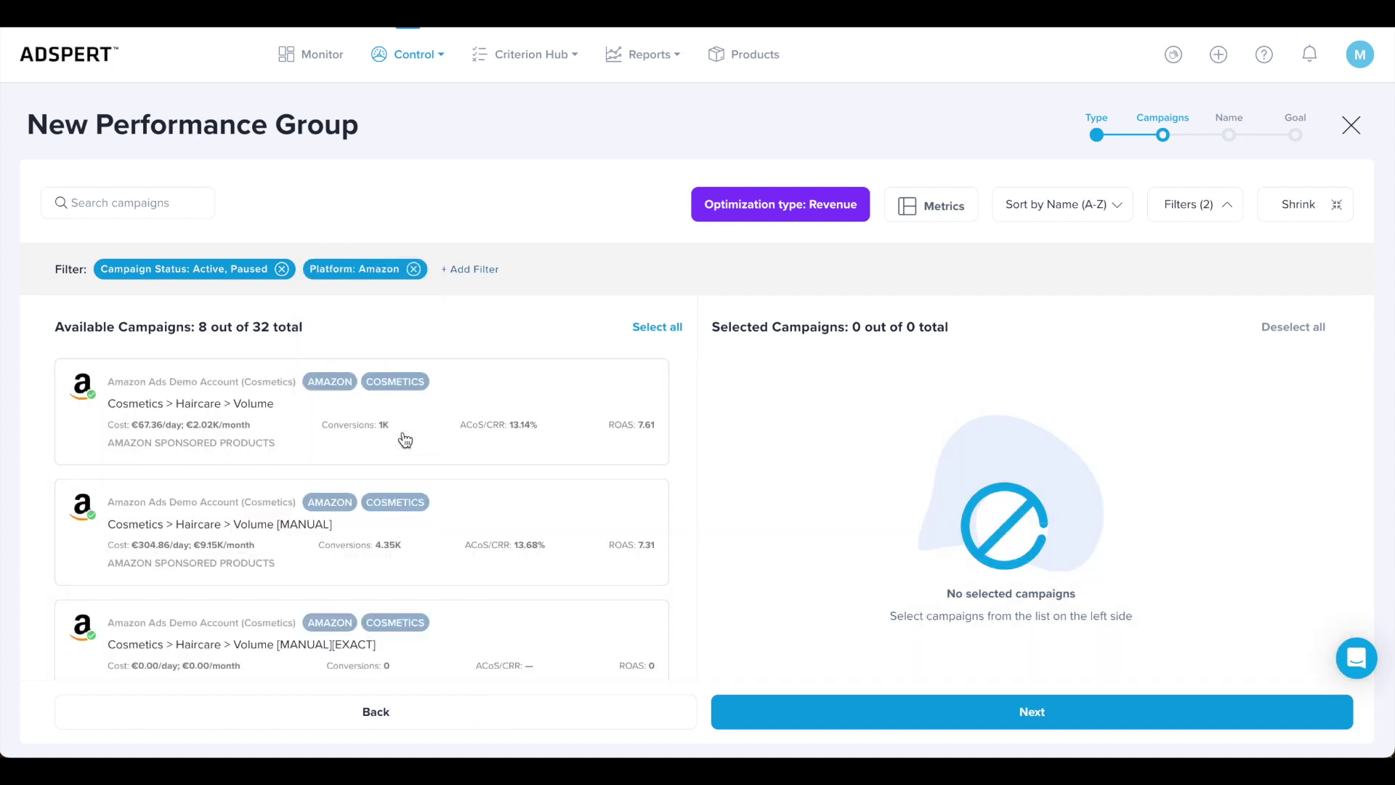
scroll(510, 560, "down", 5)
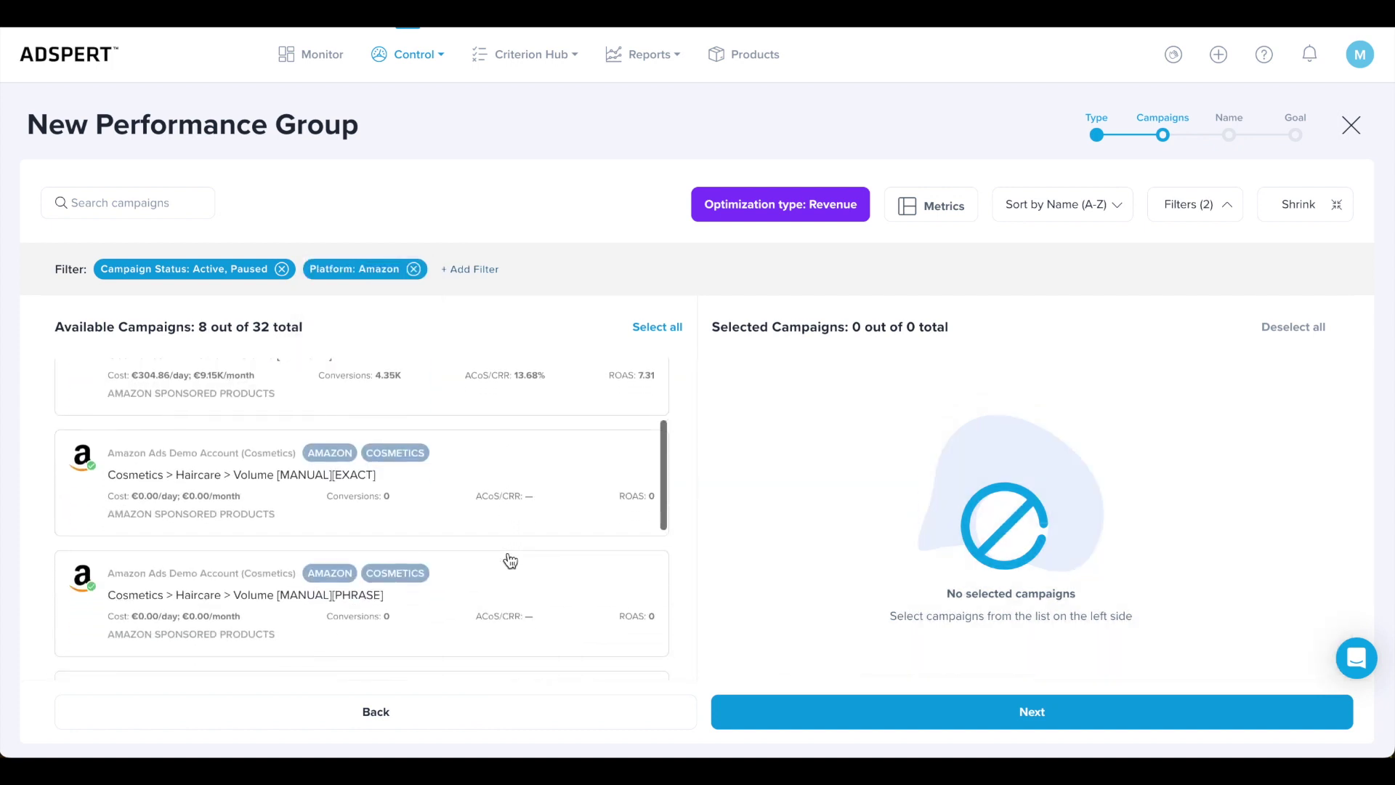
scroll(509, 556, "up", 5)
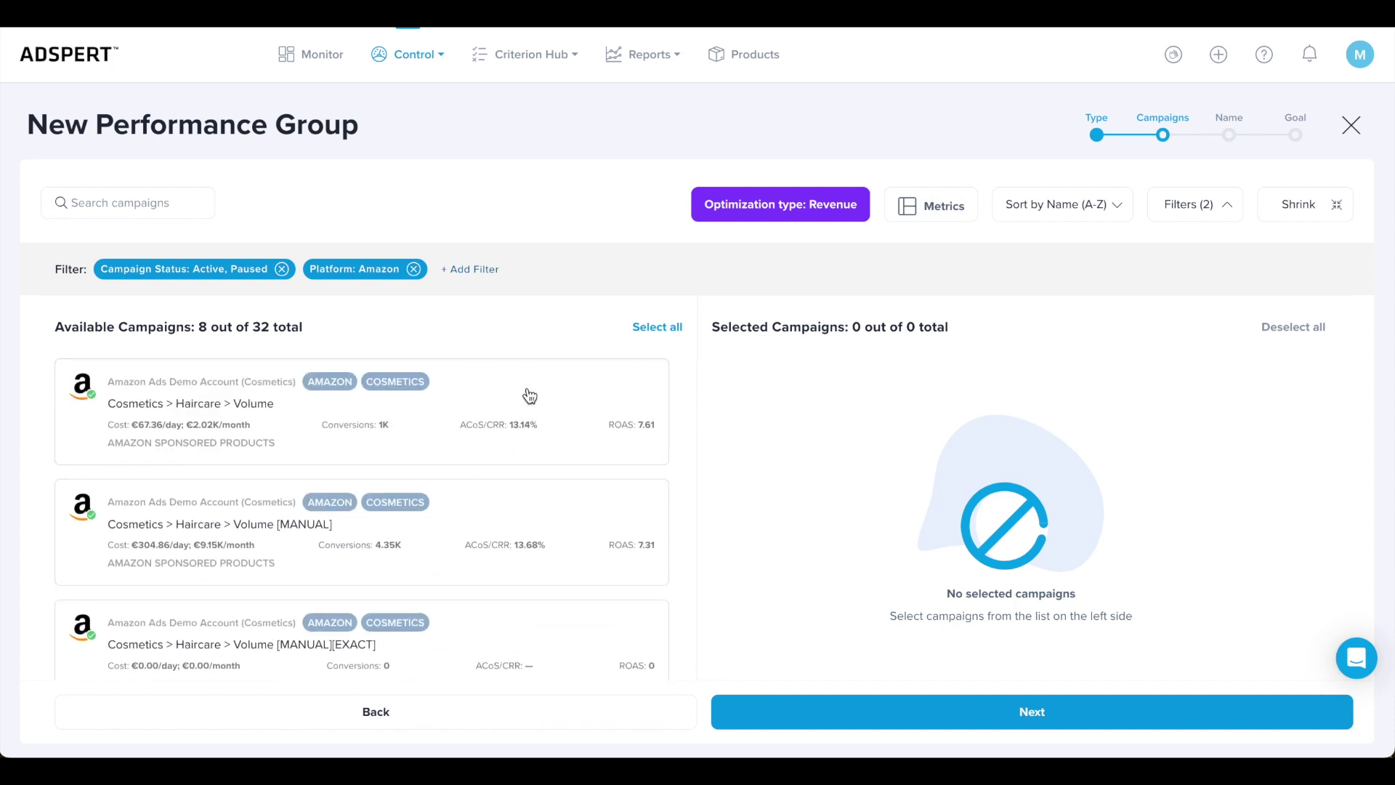
left_click(553, 399)
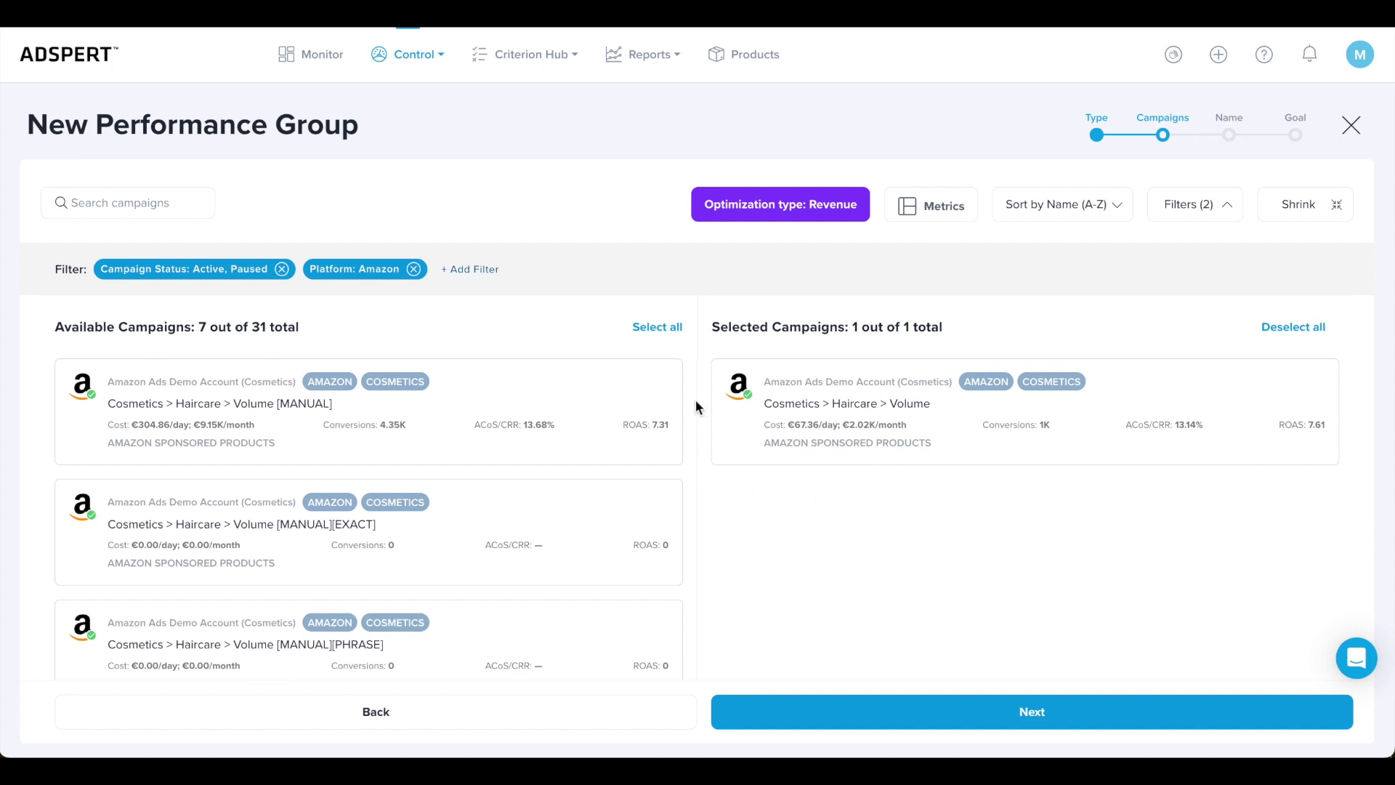
left_click(551, 383)
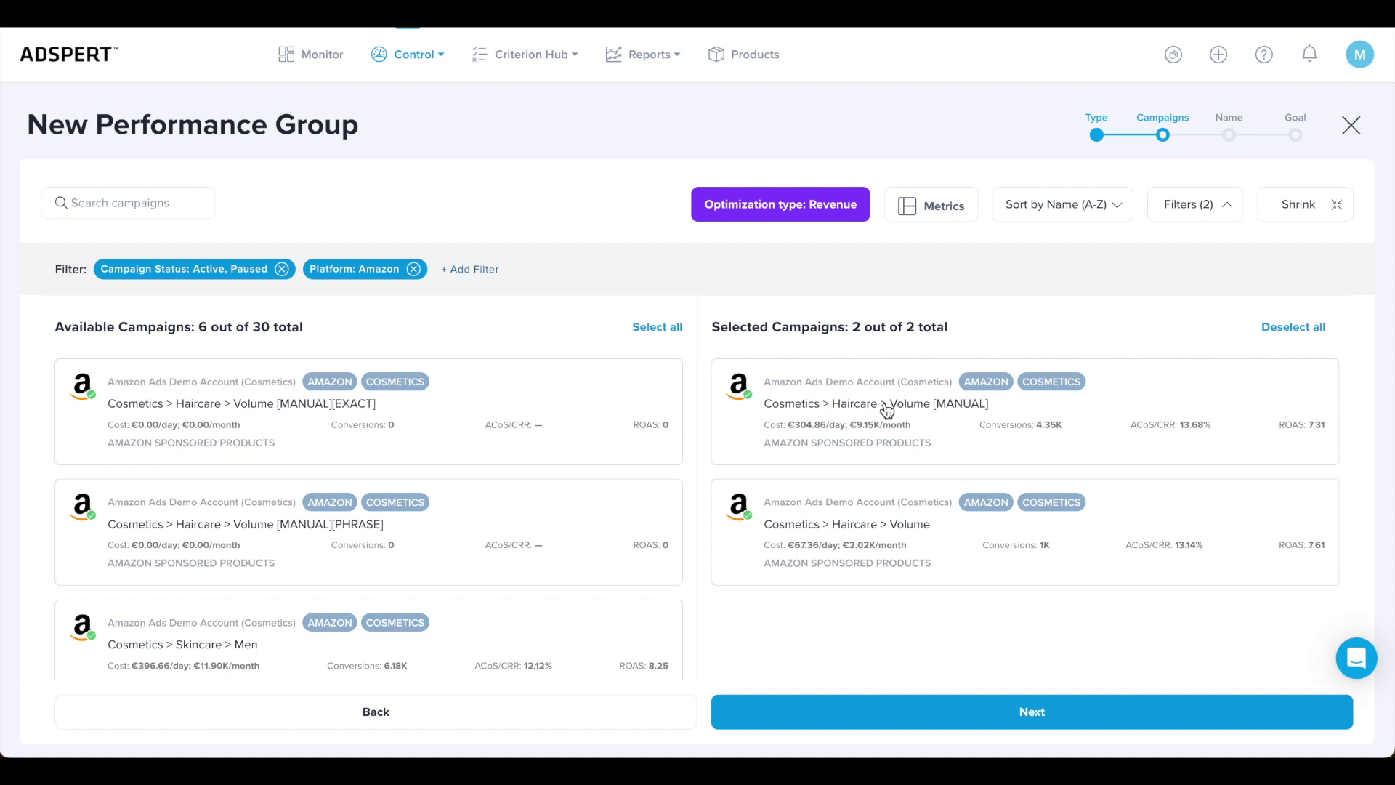
left_click(1112, 400)
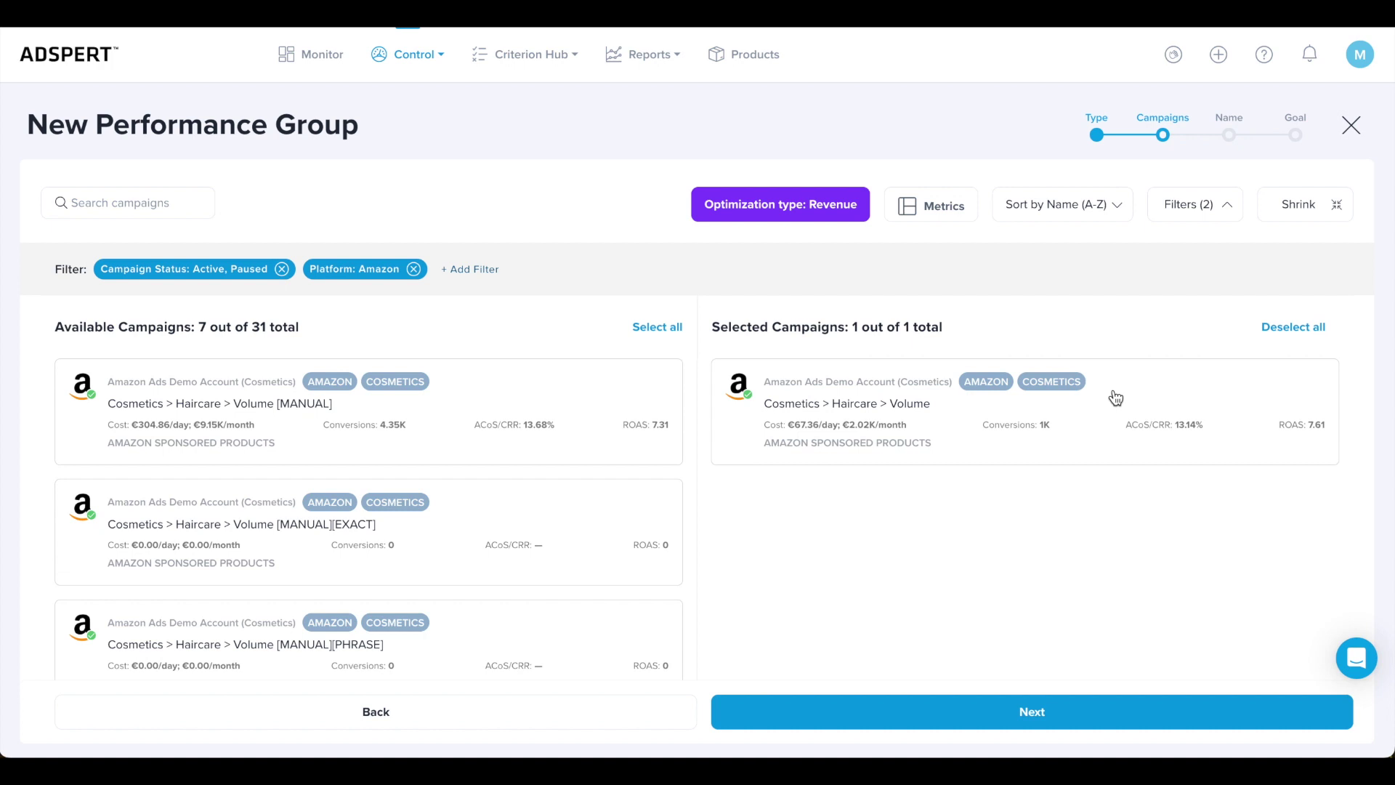
left_click(1116, 398)
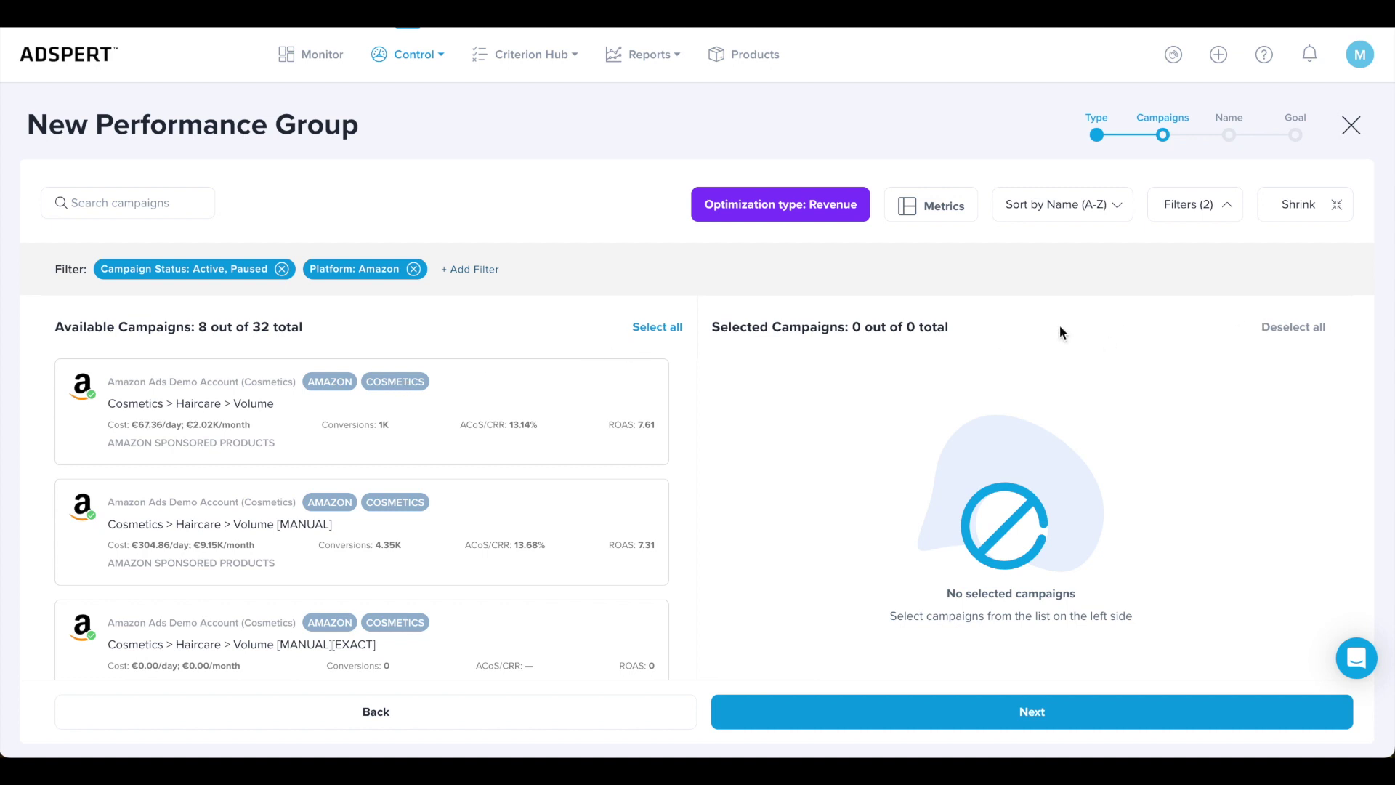
Search 'skincare', select all four Skincare campaigns, and proceed to the Name step.
left_click(132, 203)
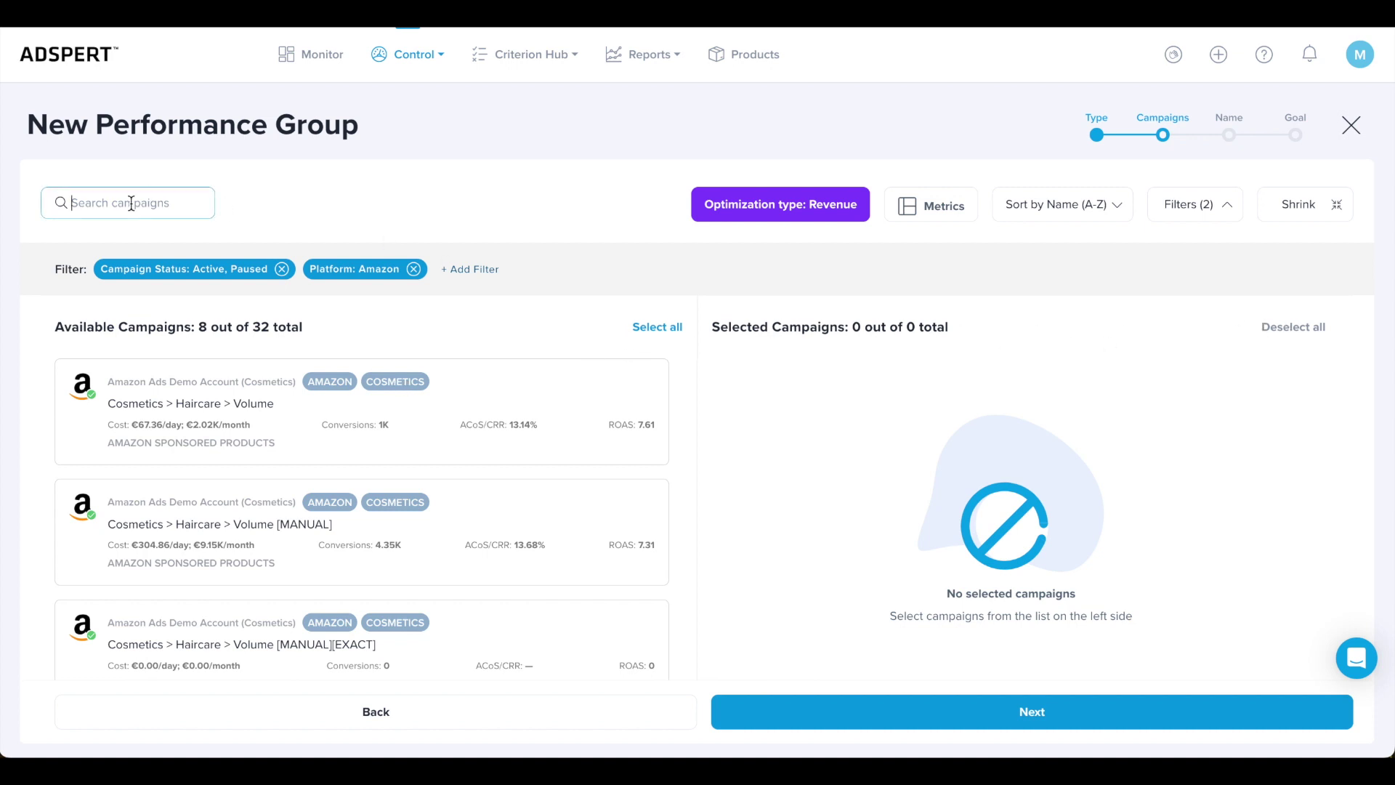
type("skincare")
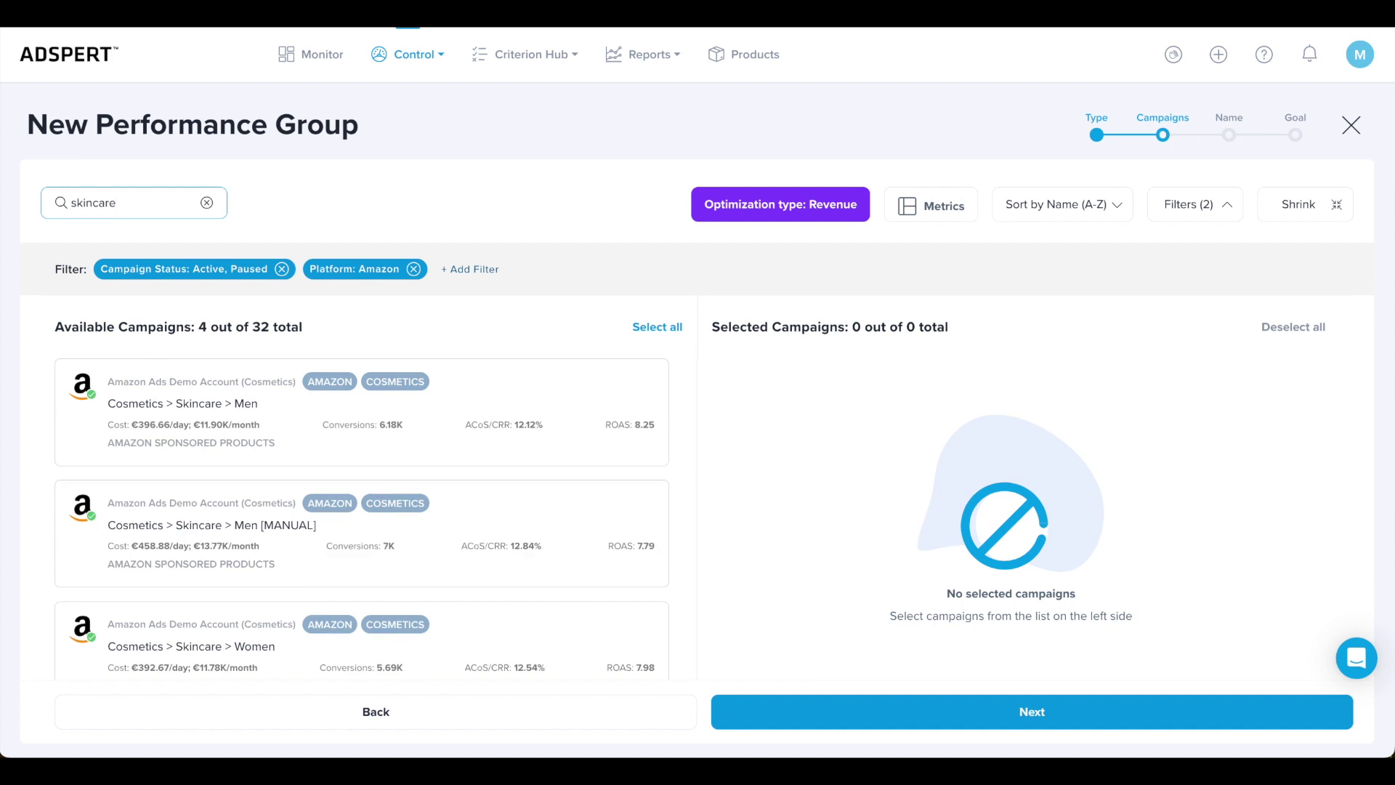
left_click(660, 327)
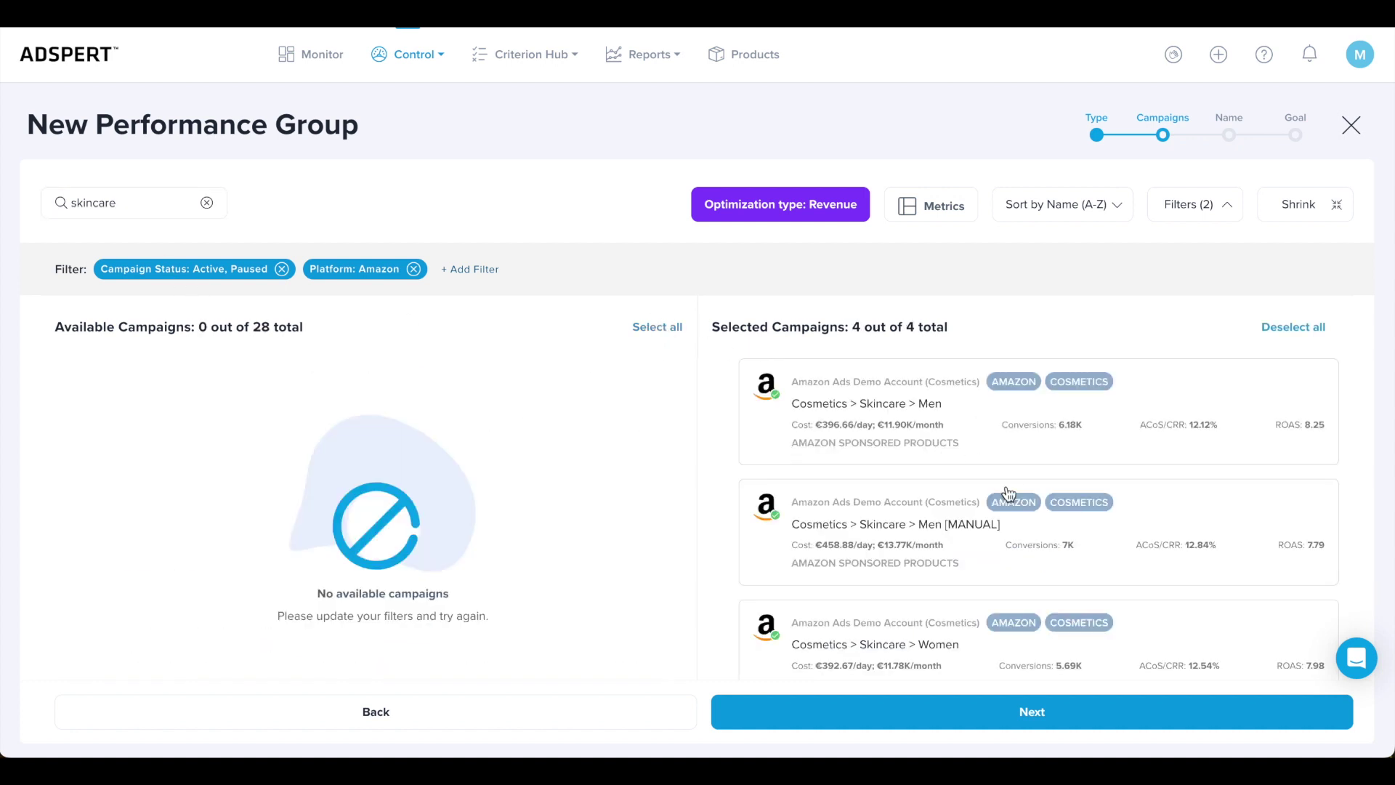
scroll(918, 566, "down", 3)
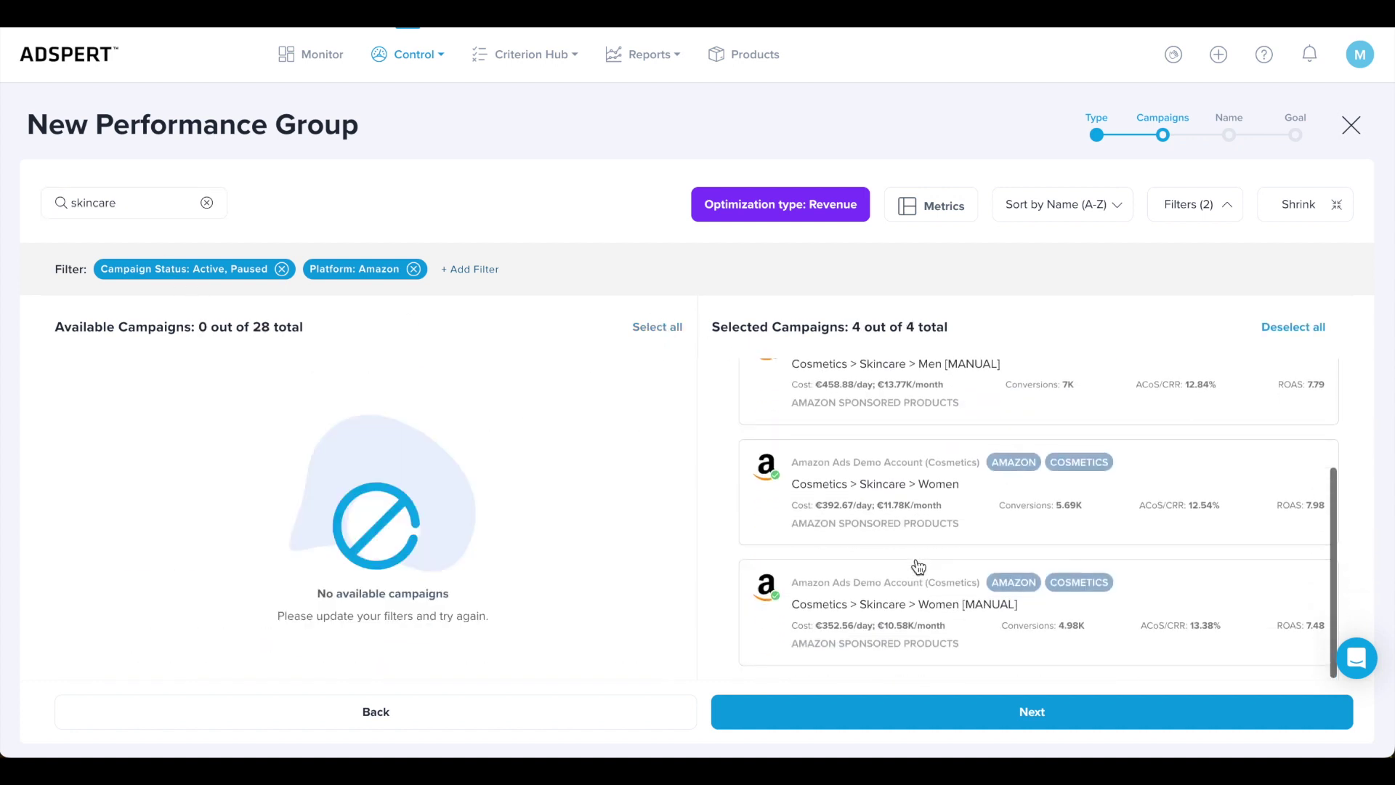
scroll(919, 565, "up", 3)
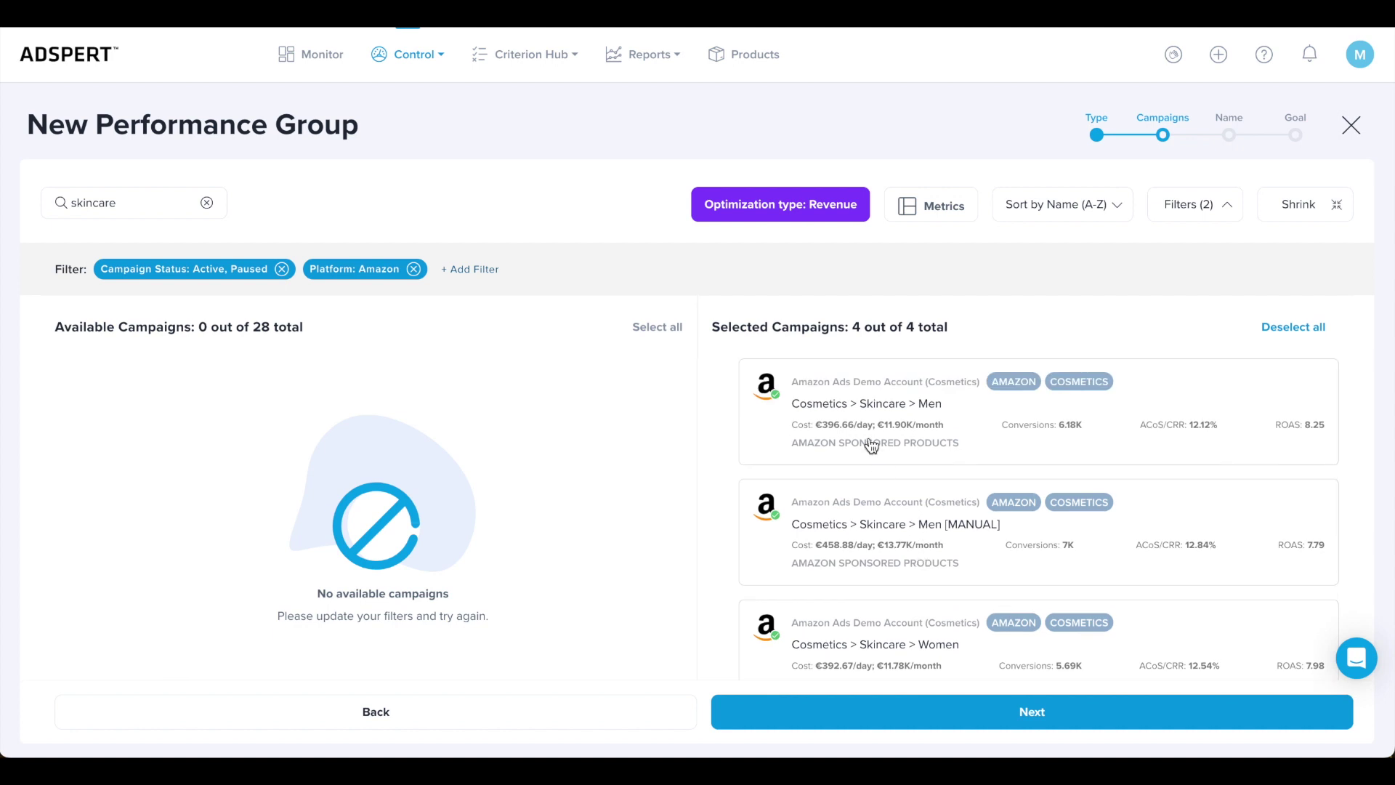
left_click(975, 719)
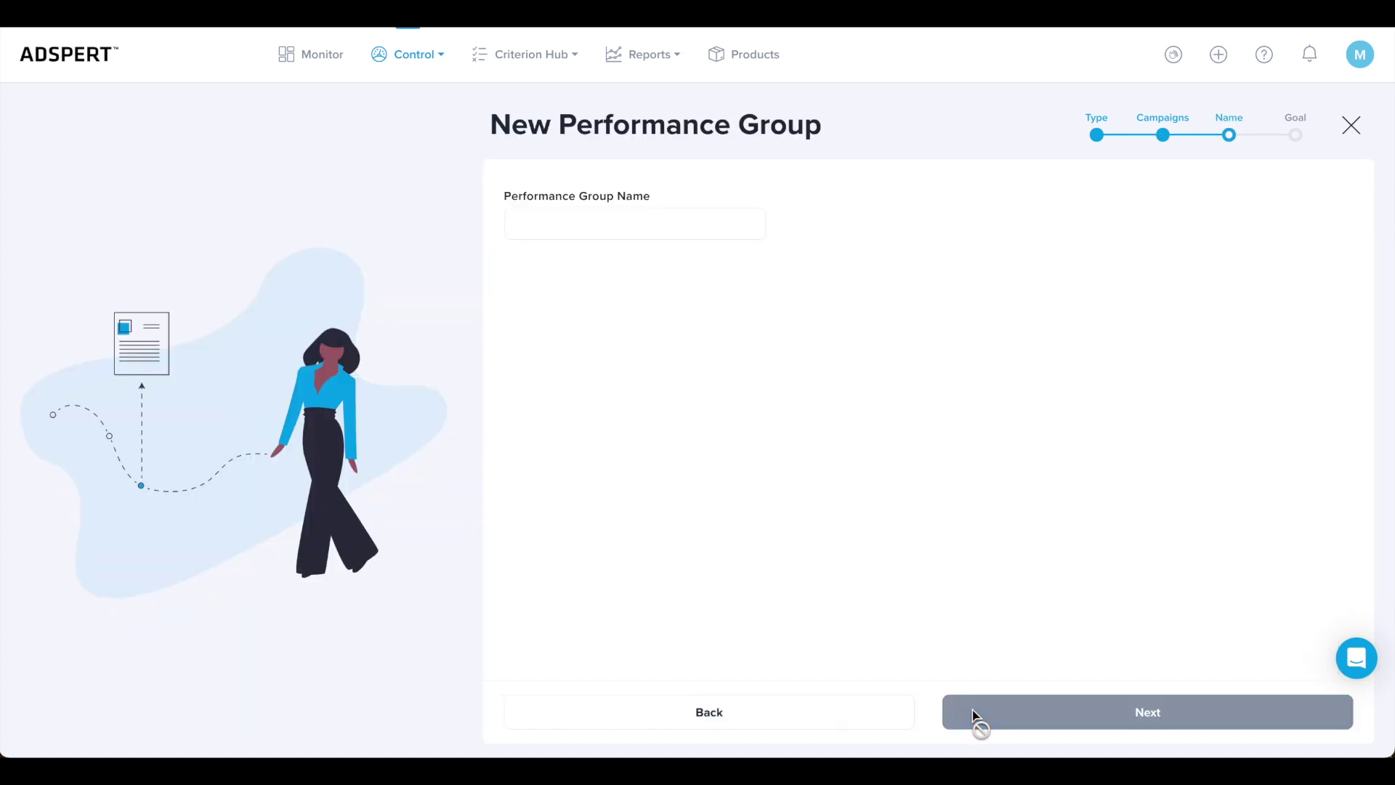
Name the group 'Skincare Learning' and advance to the Goal step.
left_click(686, 233)
type("Skincare Learning")
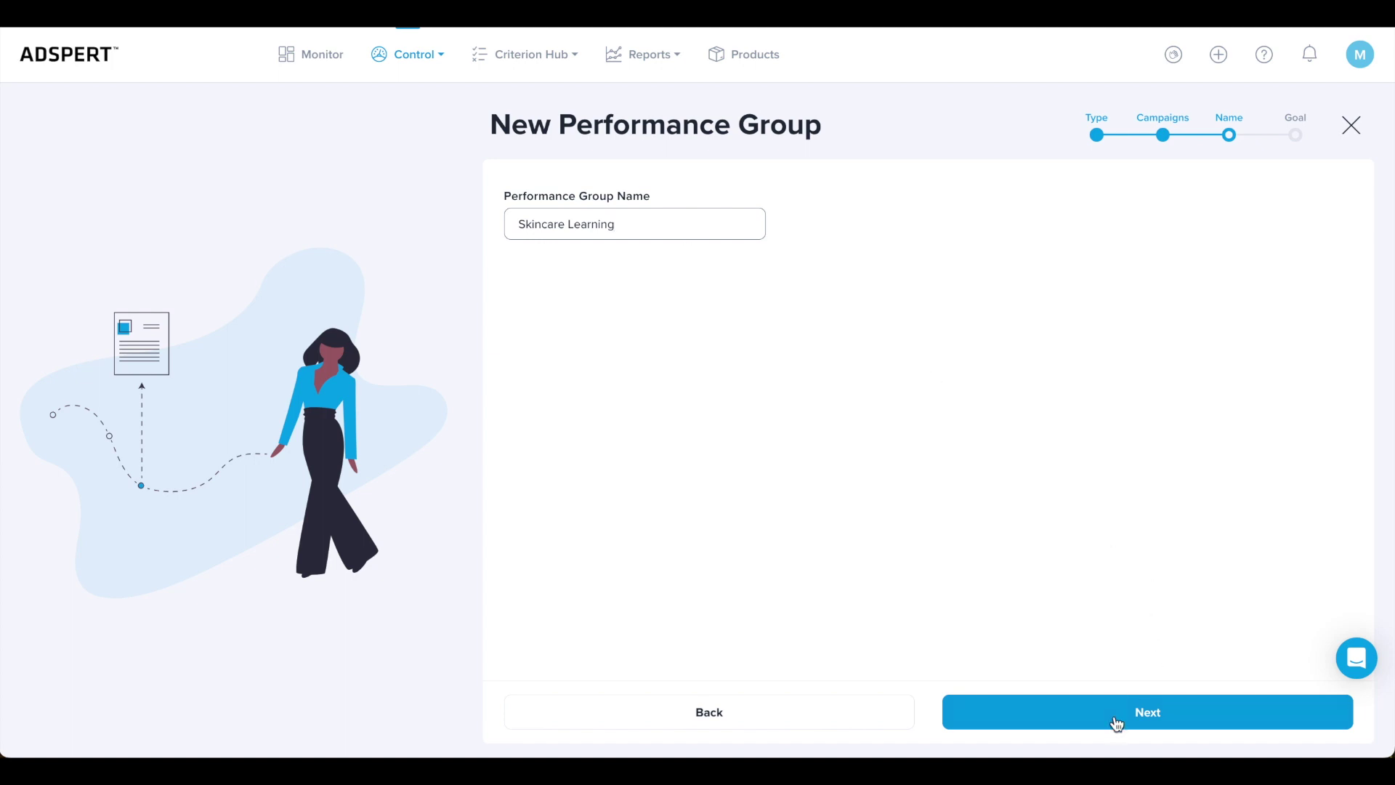
left_click(1081, 716)
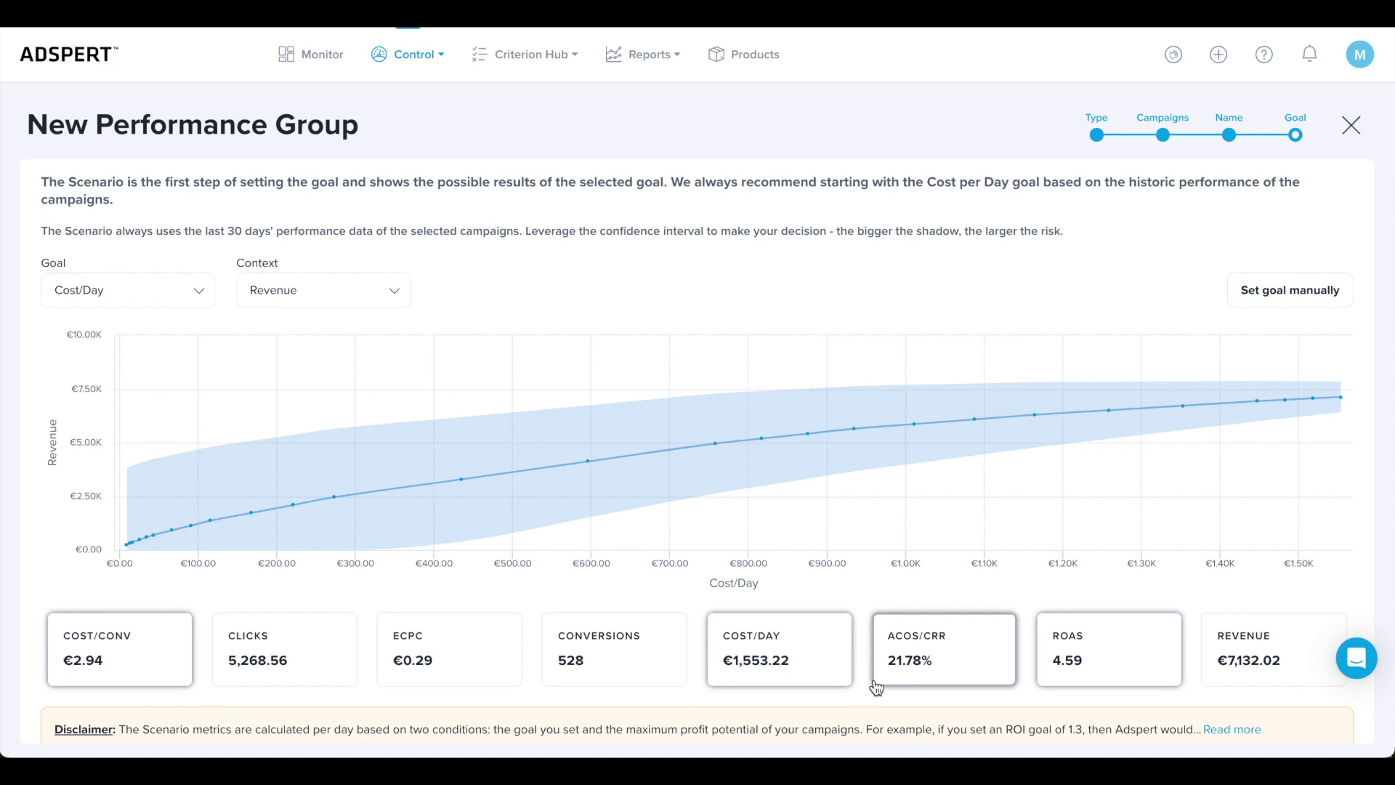
Try Cost/Day goal points on the chart at about €1.16K and €1.35K per day.
mouse_move(1019, 424)
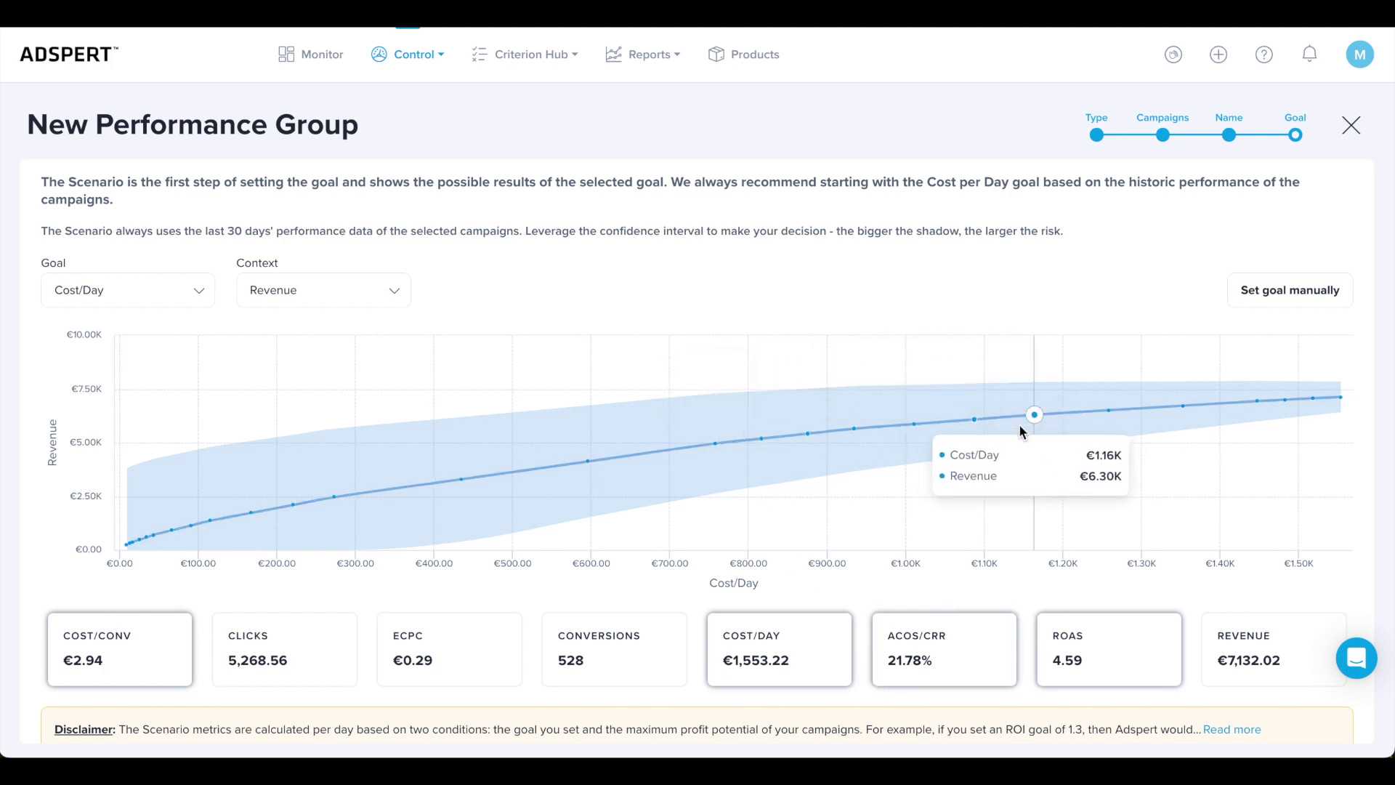
left_click(1043, 413)
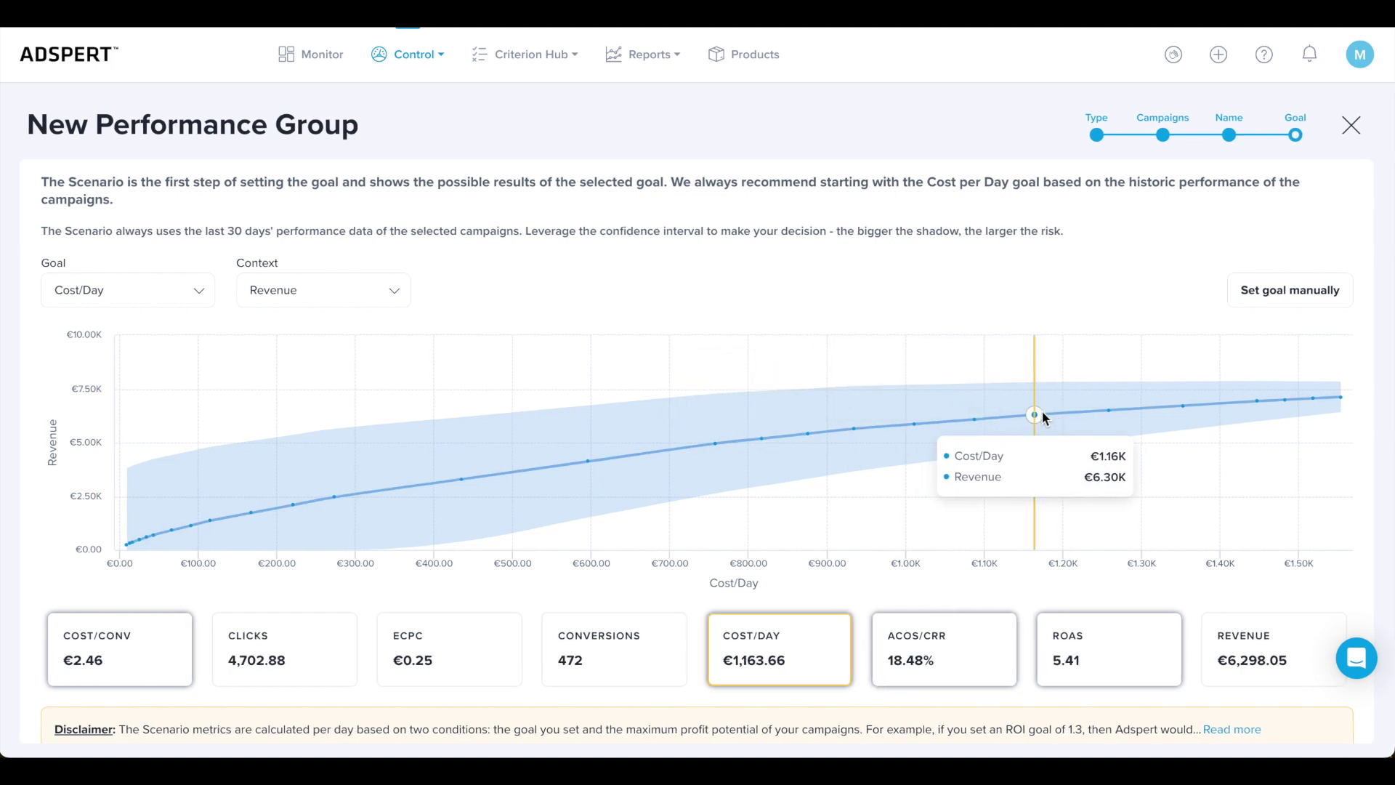
left_click(1164, 409)
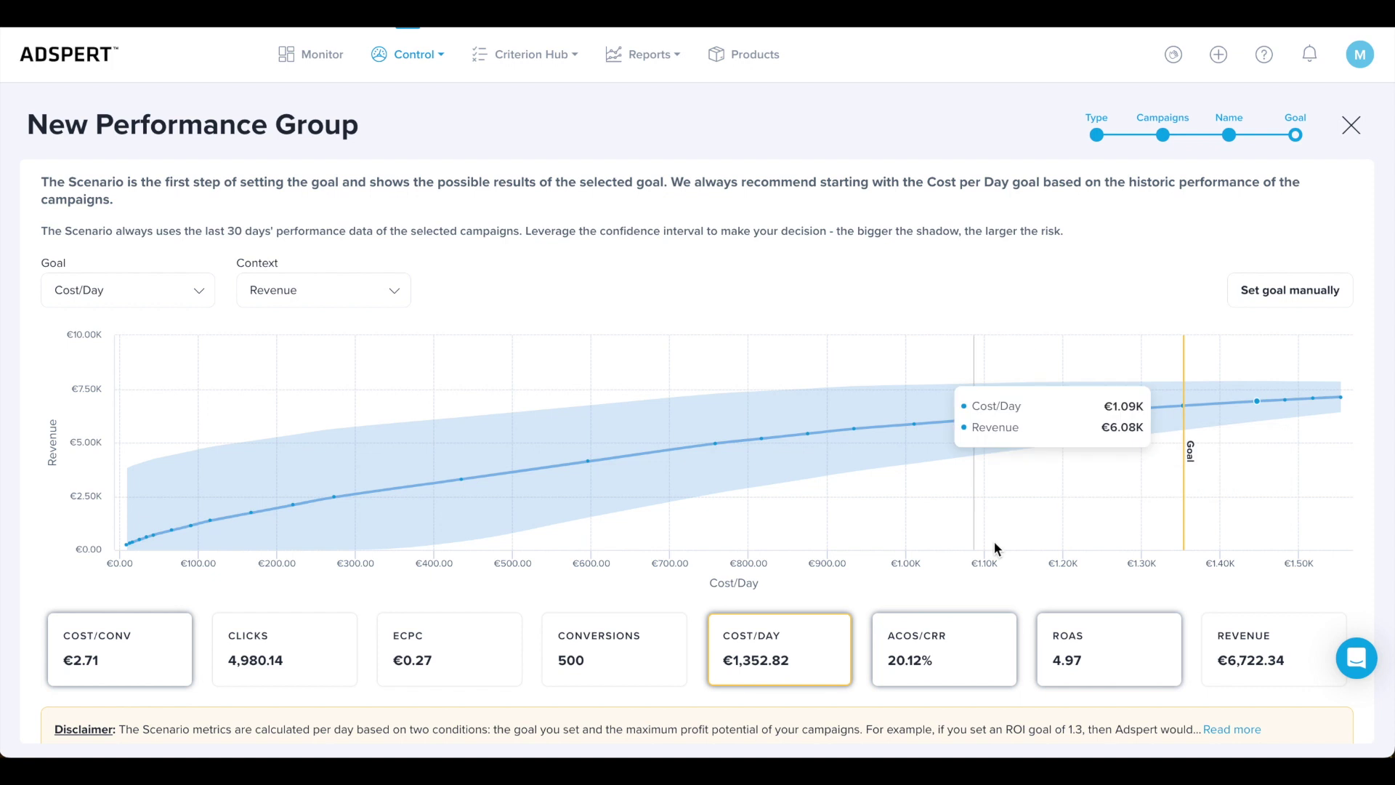
Preview the ACoS/CRR and cost-per-conversion goals, then settle the Cost/Day goal at about €1.26K.
left_click(773, 648)
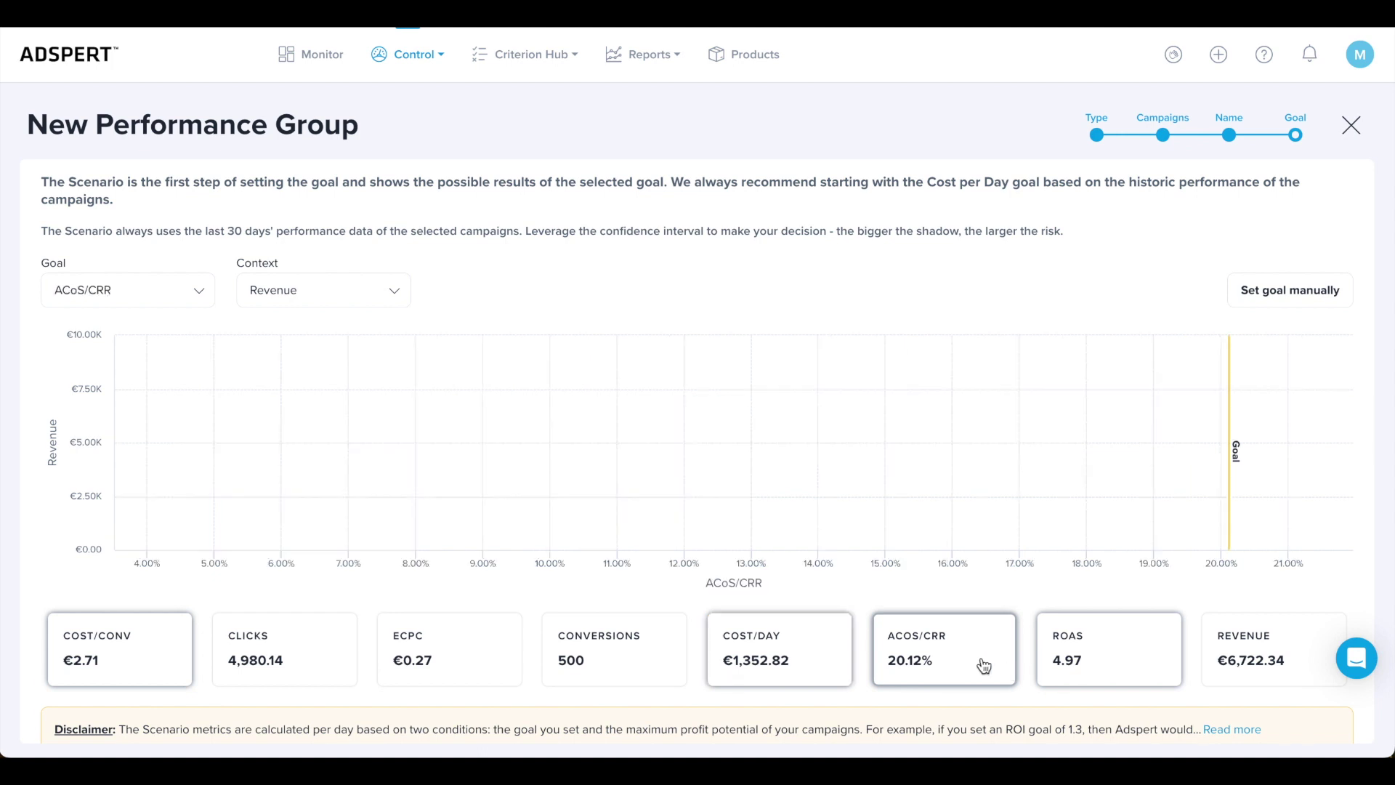
left_click(91, 657)
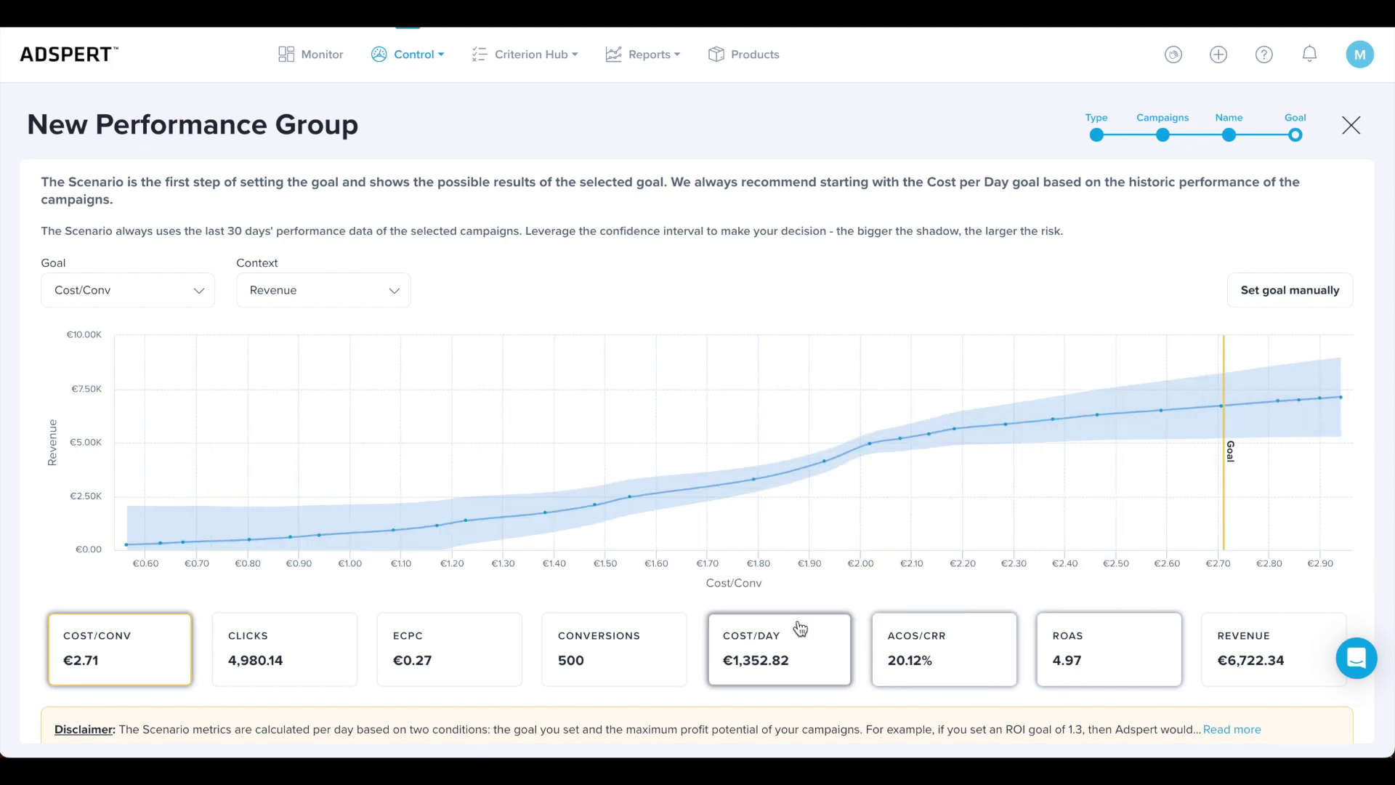
left_click(785, 647)
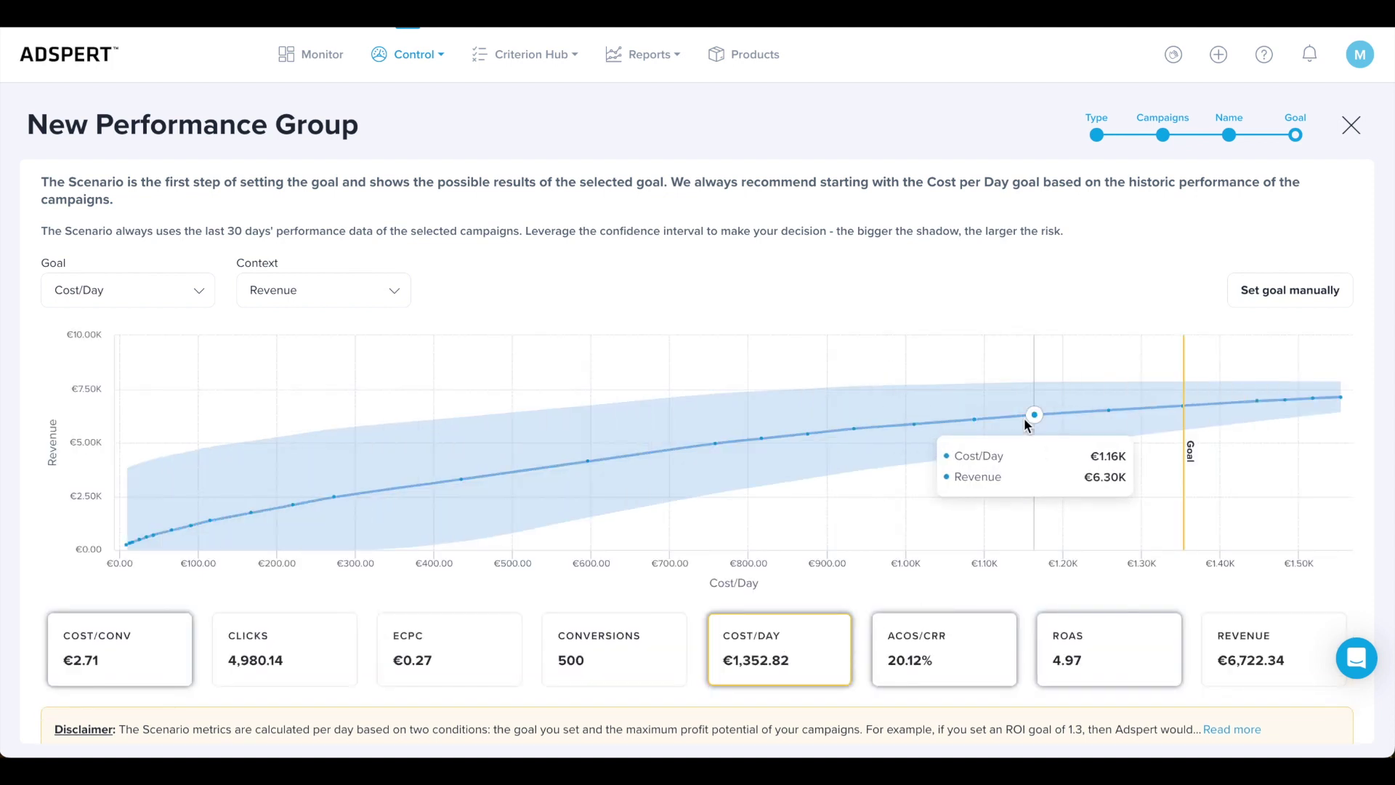
left_click(1028, 417)
left_click(1107, 417)
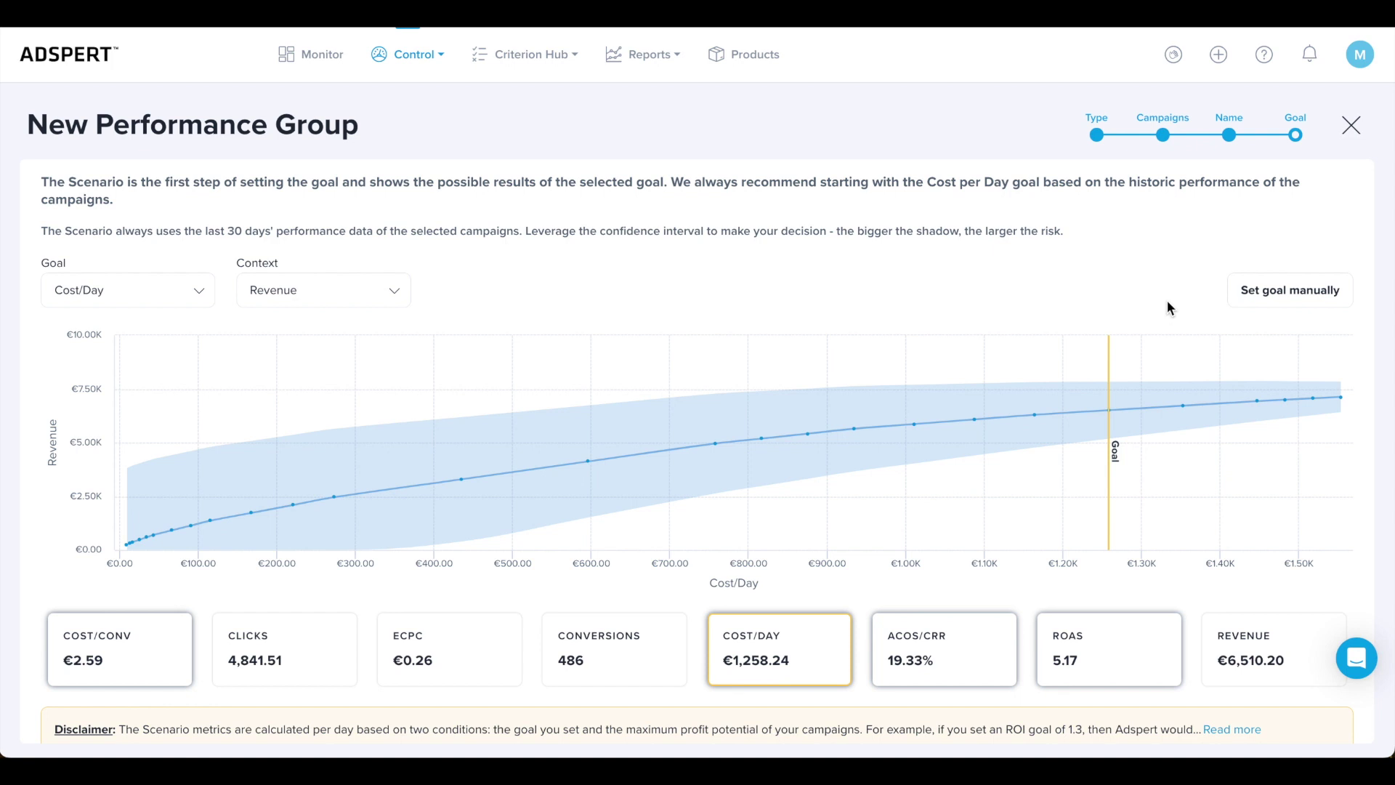
Enter a Cost/Day goal value of 1400 manually and return to the scenario chart.
left_click(1272, 298)
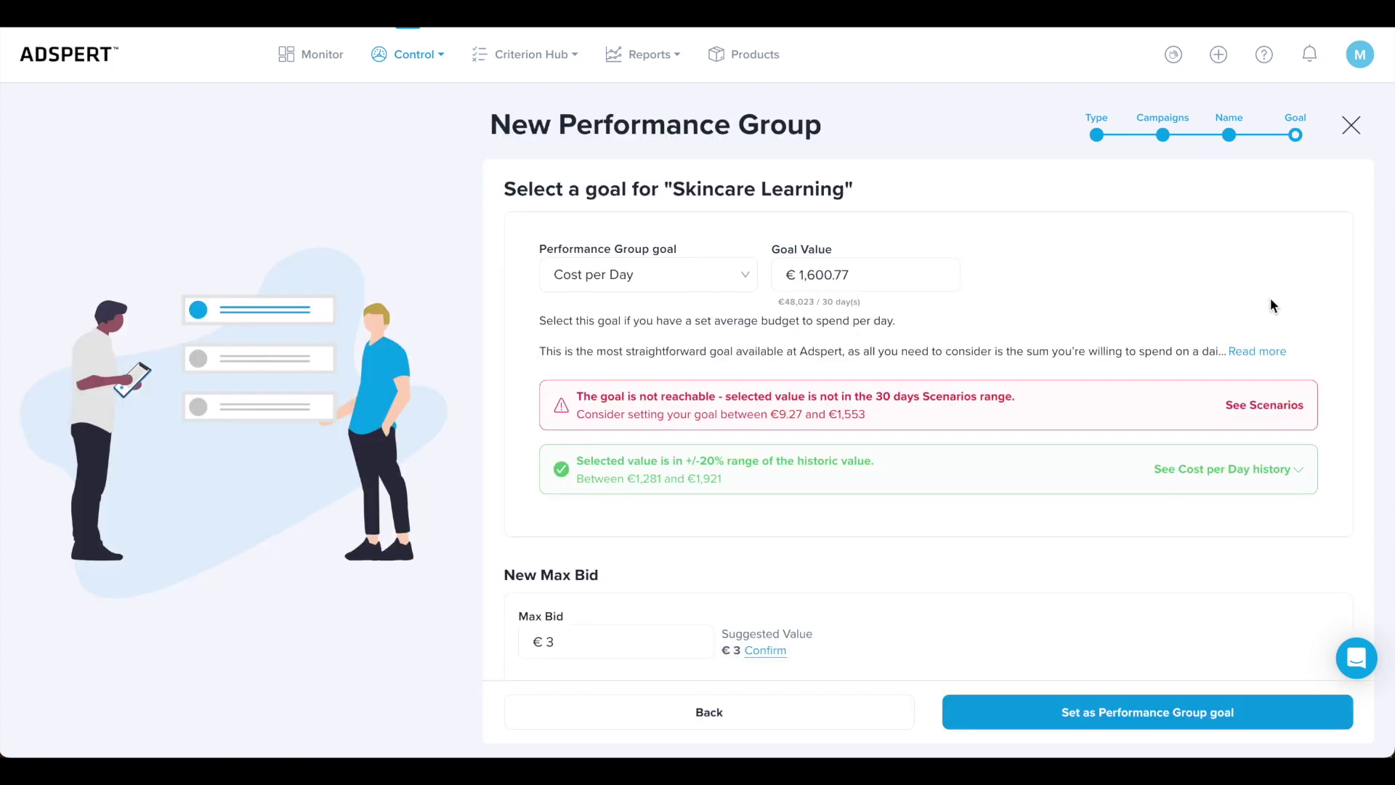
double_click(846, 275)
type("1400")
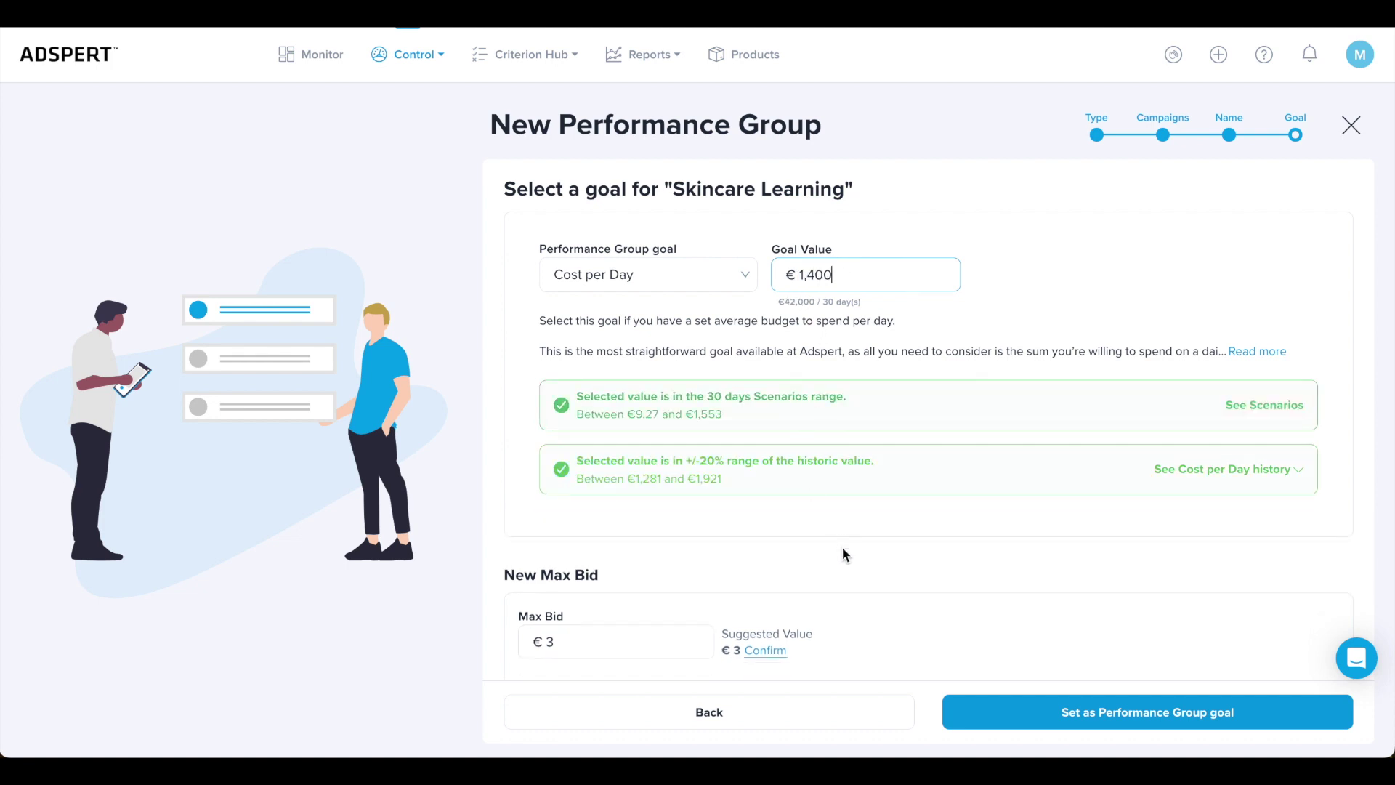
scroll(843, 554, "down", 1)
left_click(723, 712)
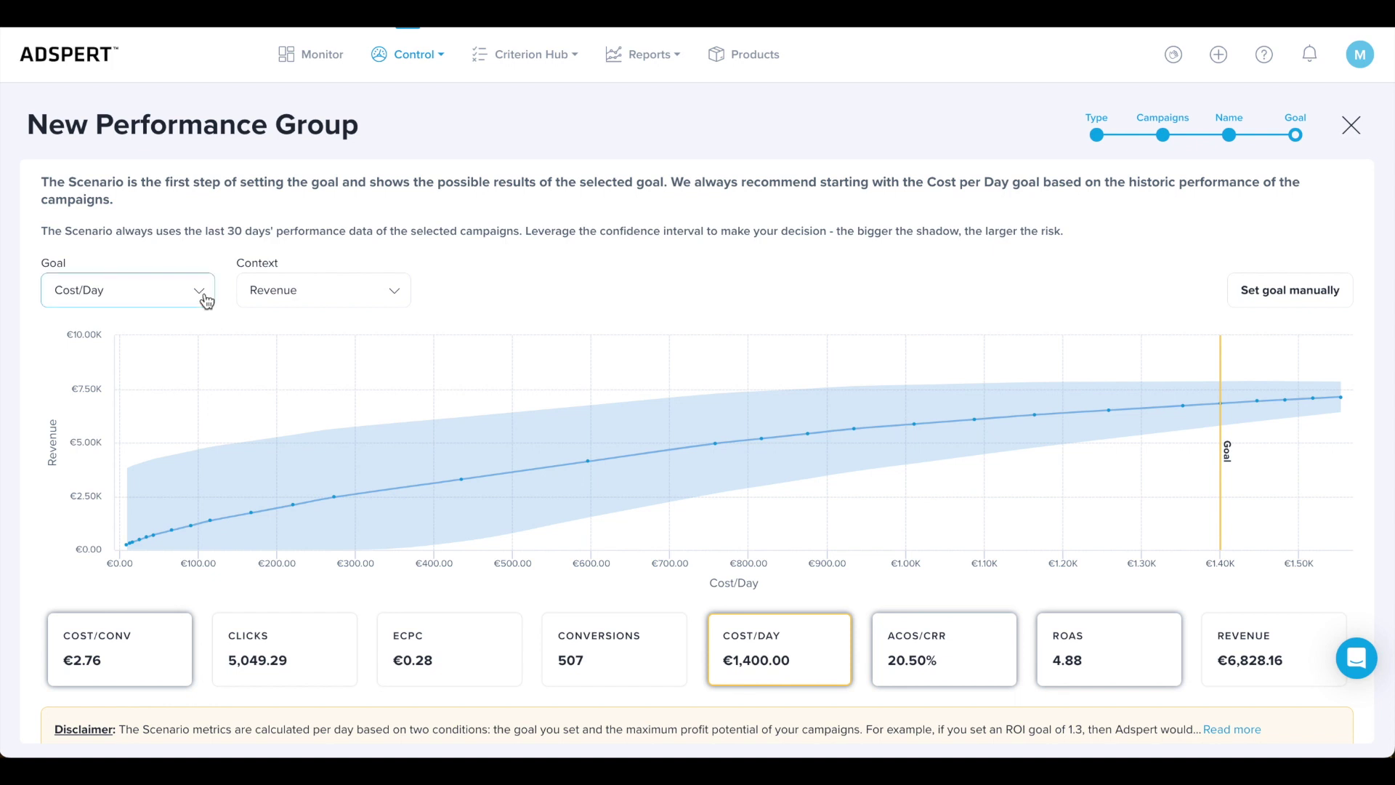
left_click(206, 300)
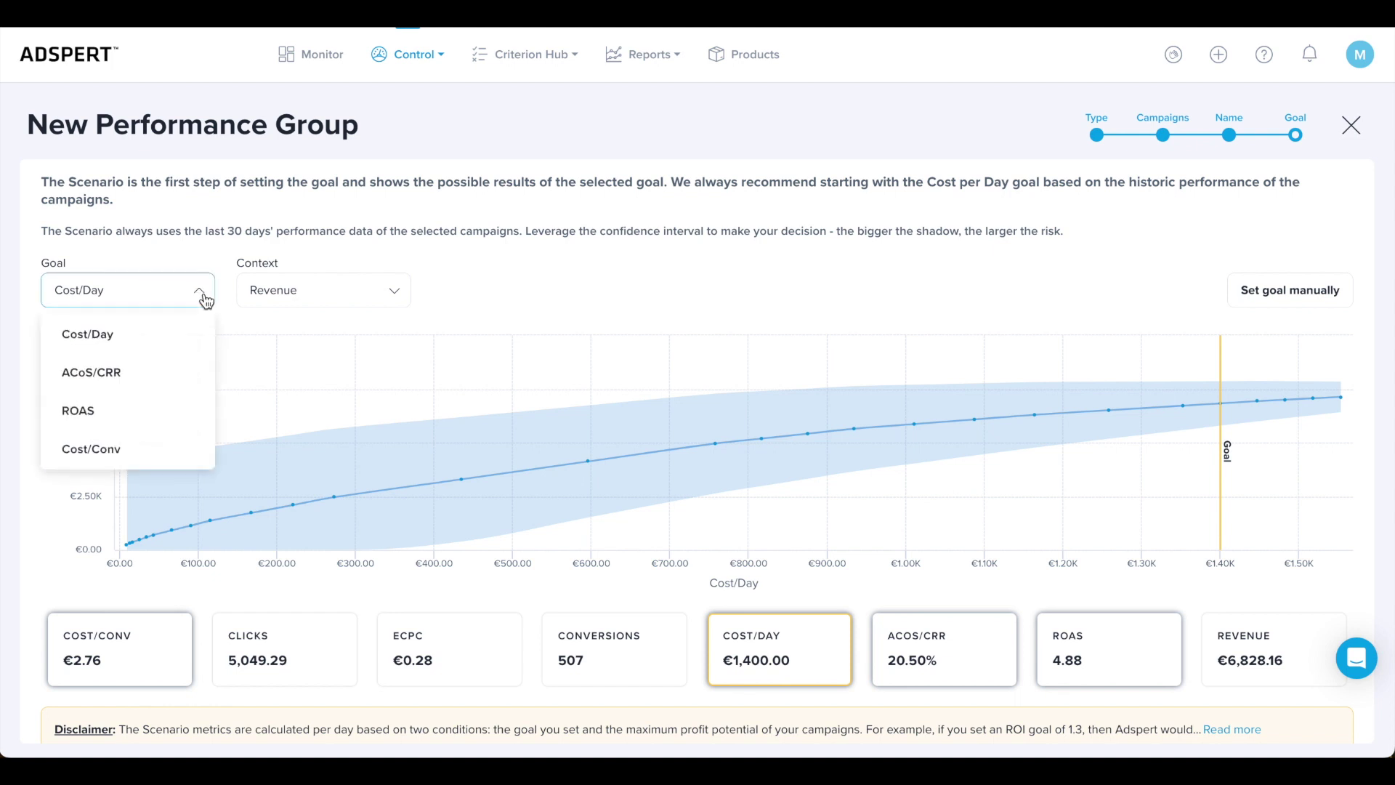
left_click(128, 382)
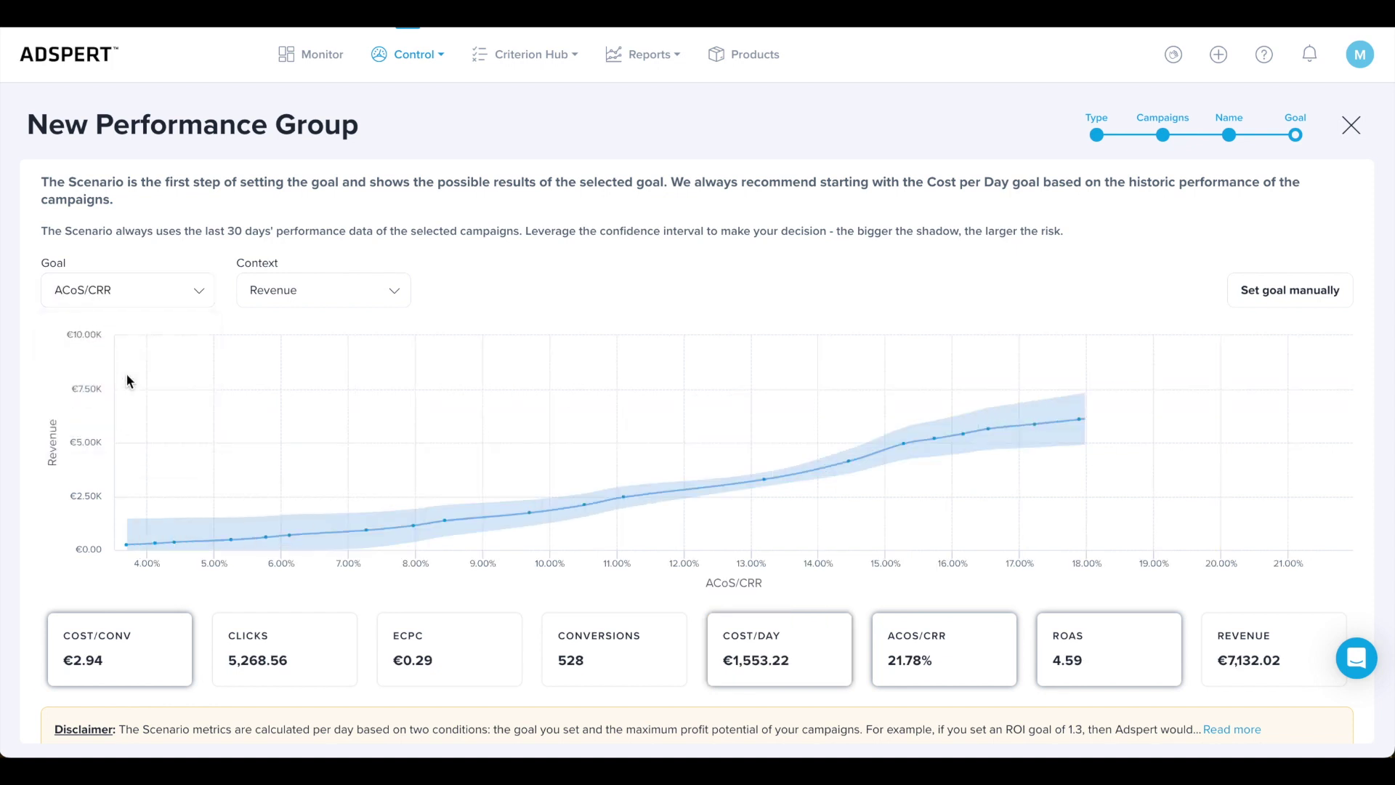
left_click(394, 297)
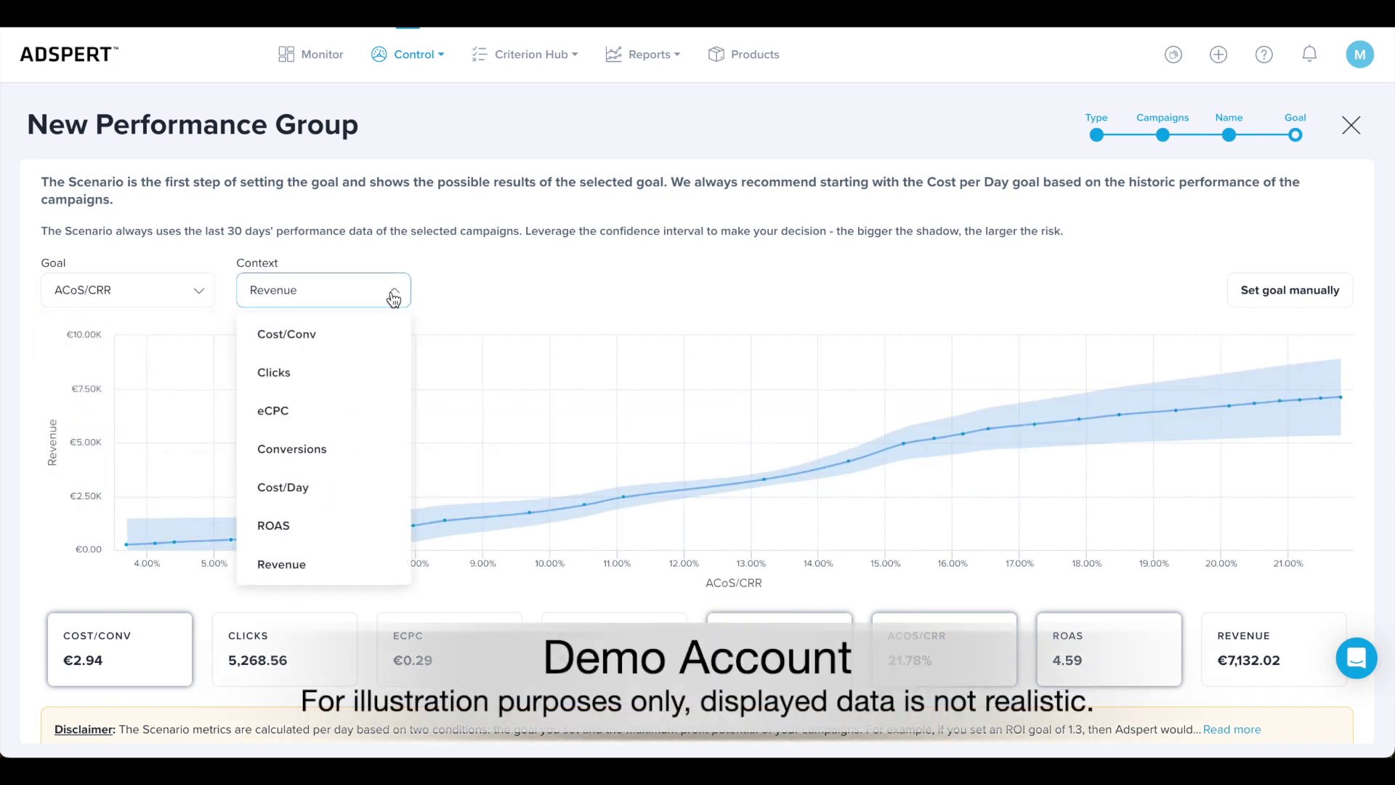
left_click(329, 449)
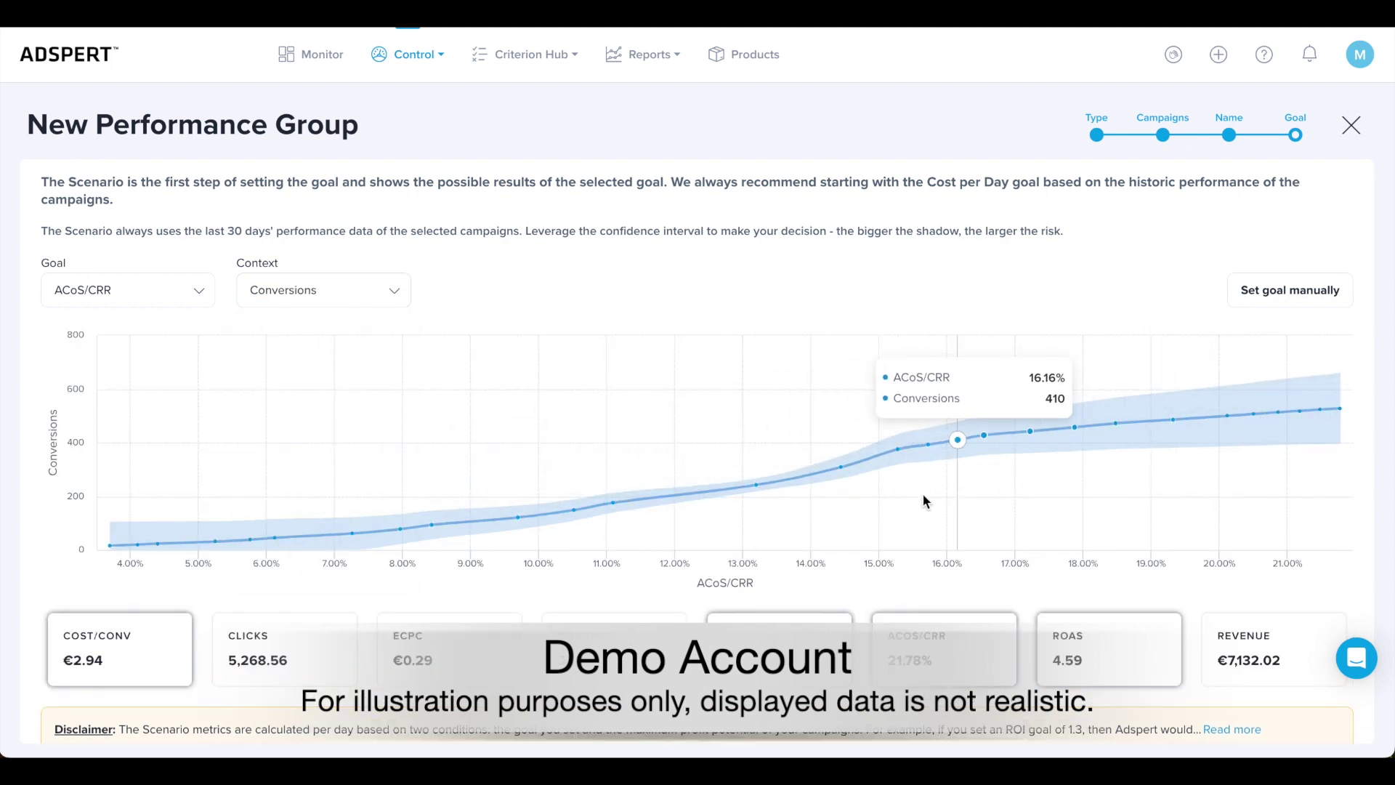
left_click(162, 306)
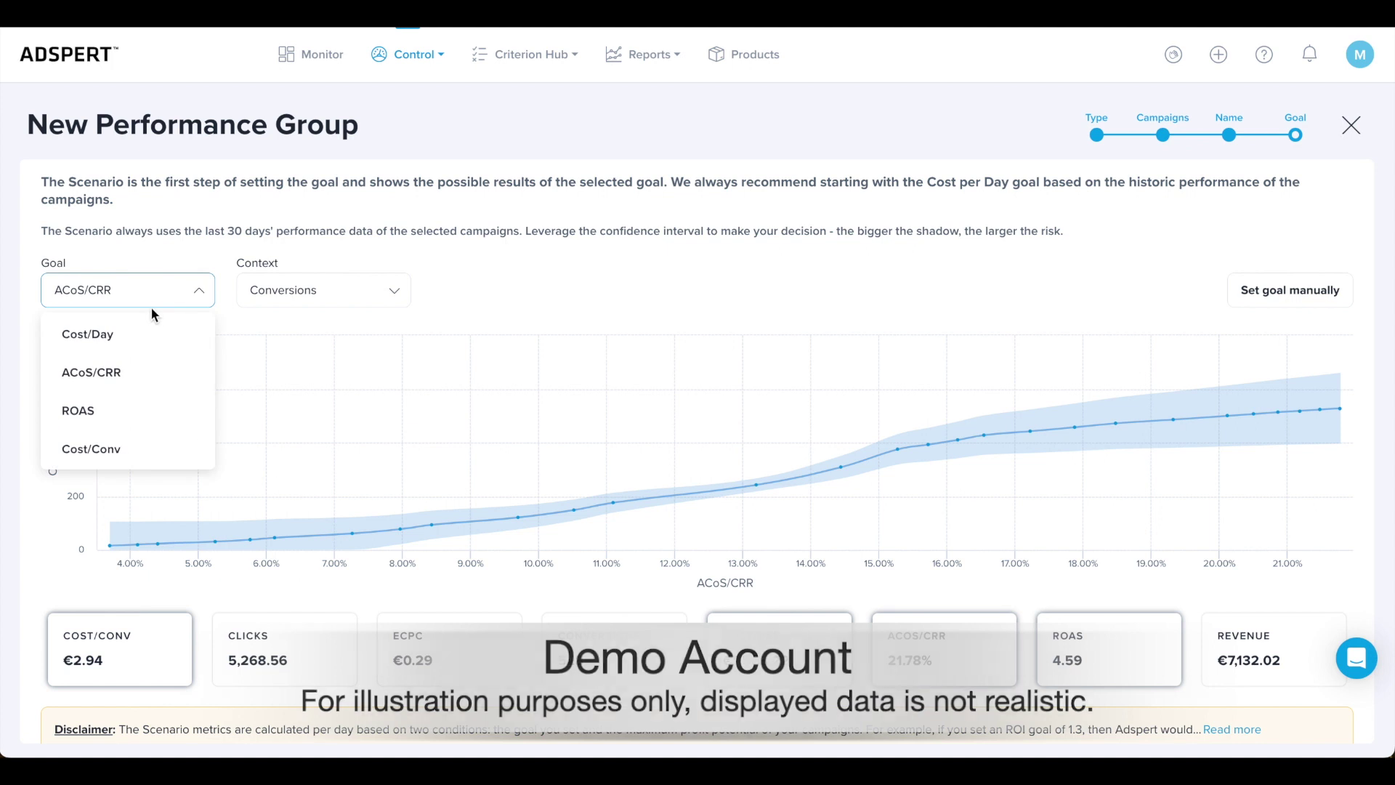
left_click(134, 335)
left_click(309, 297)
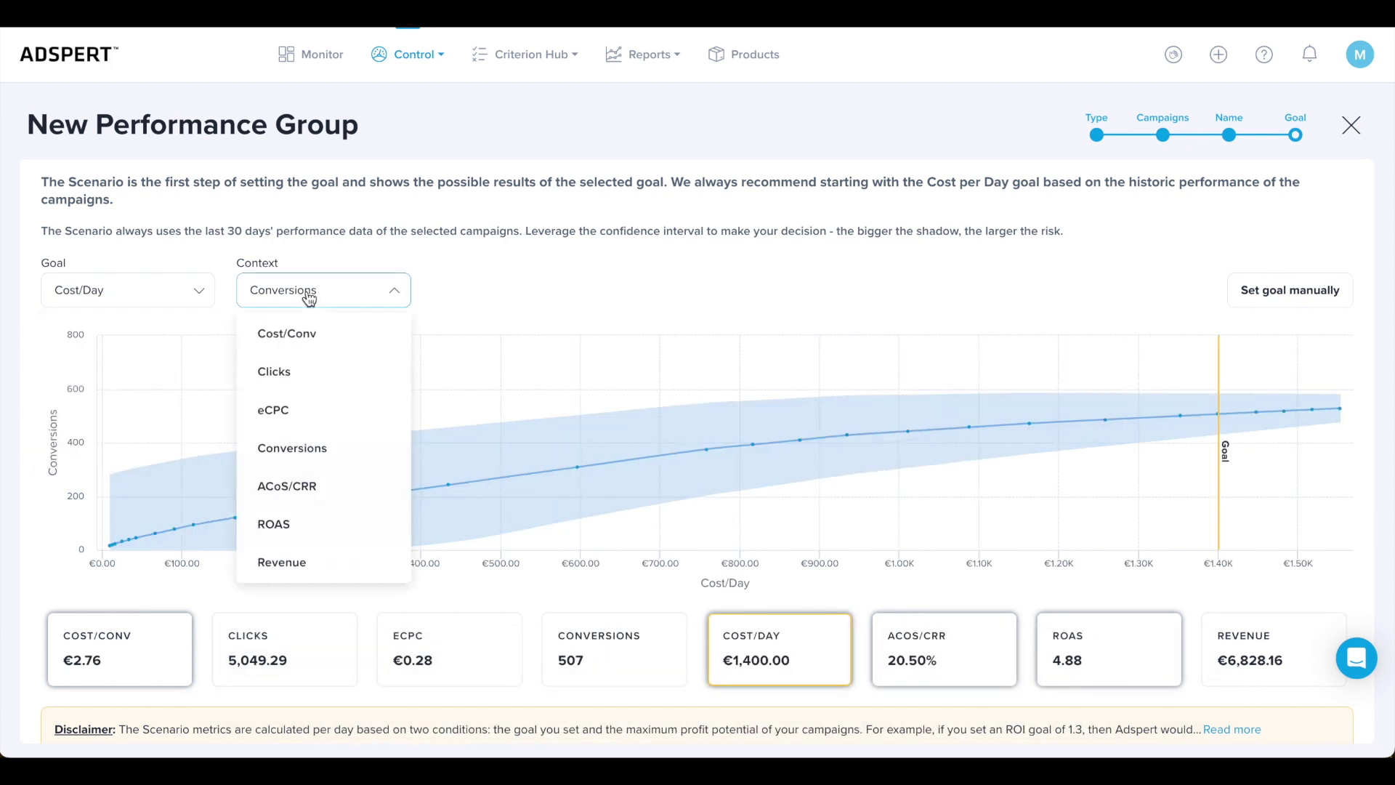
left_click(356, 563)
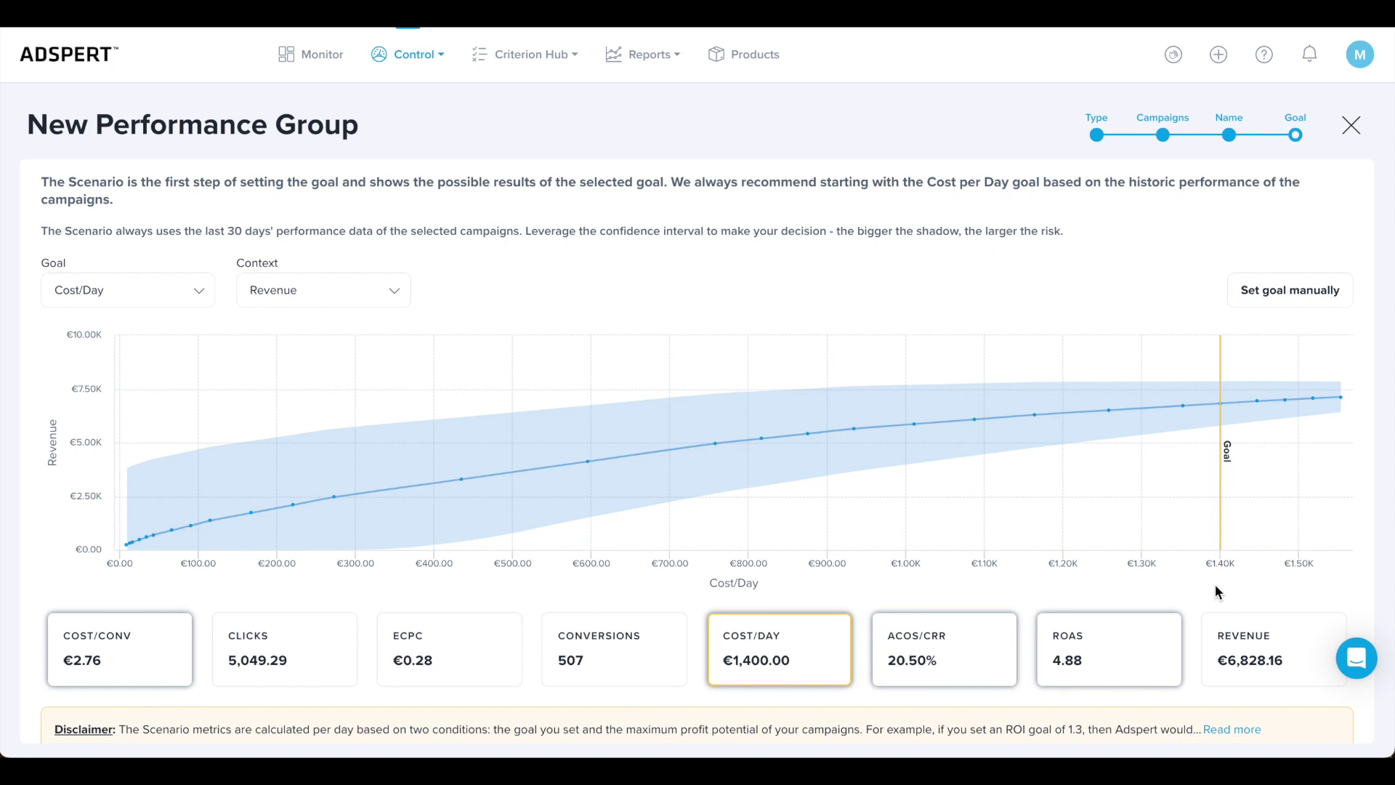
scroll(1216, 587, "down", 2)
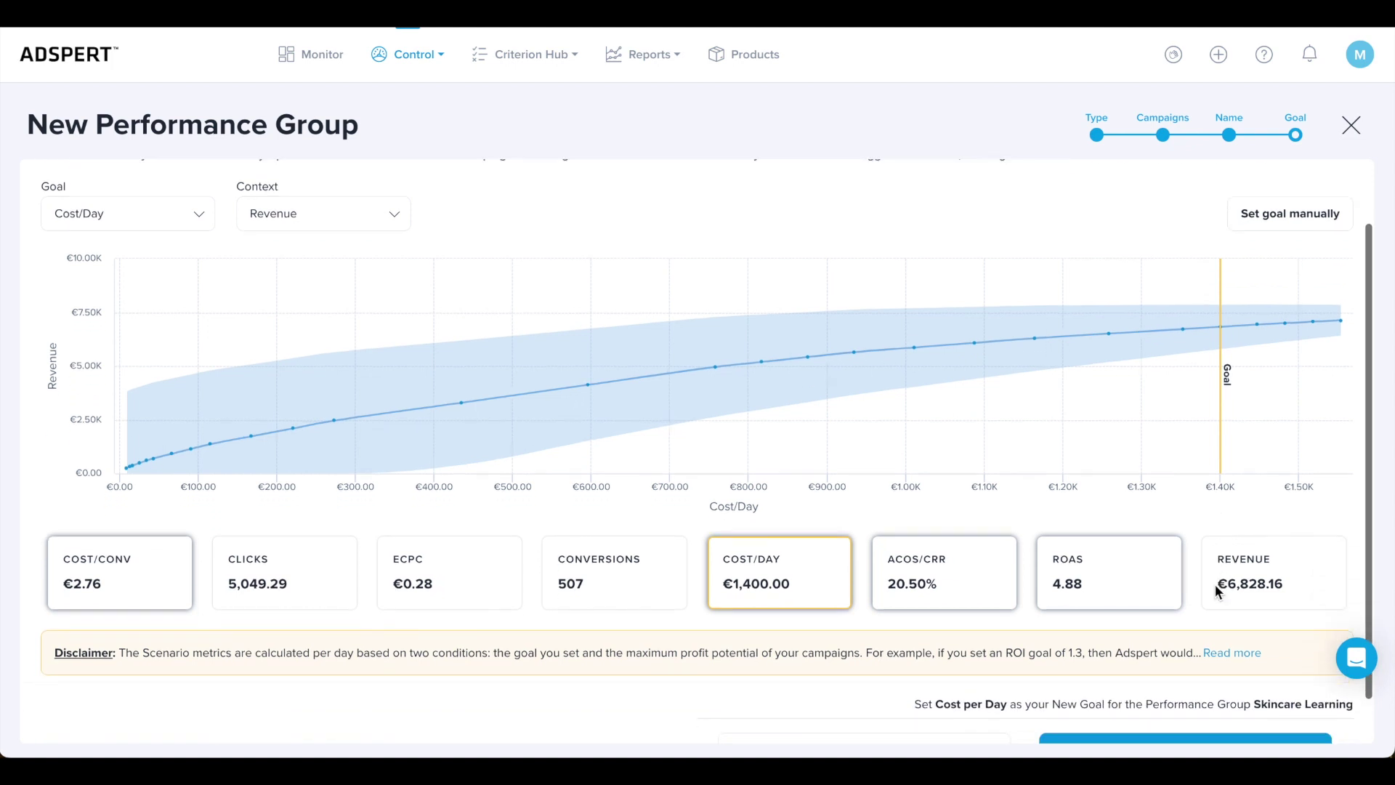
scroll(1216, 586, "down", 1)
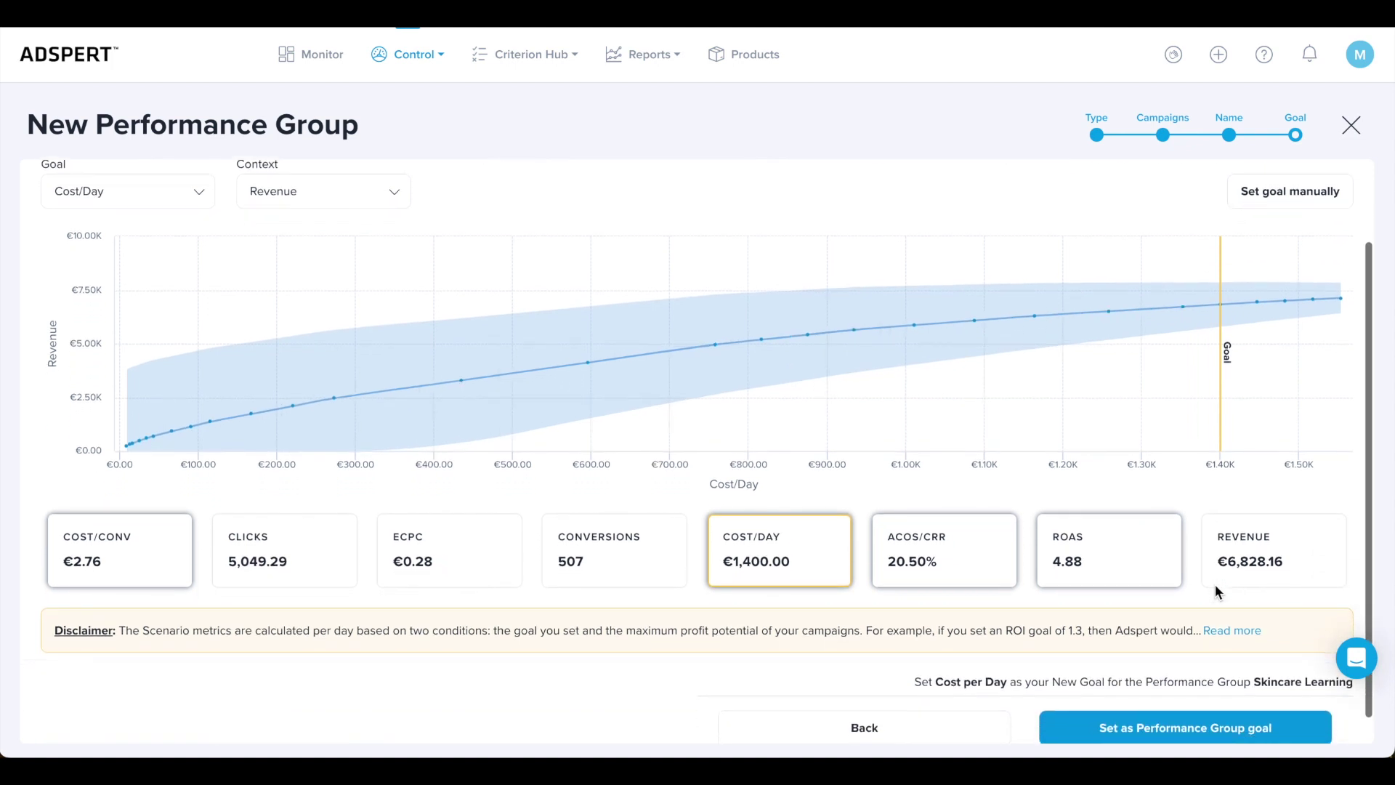
scroll(1216, 584, "down", 1)
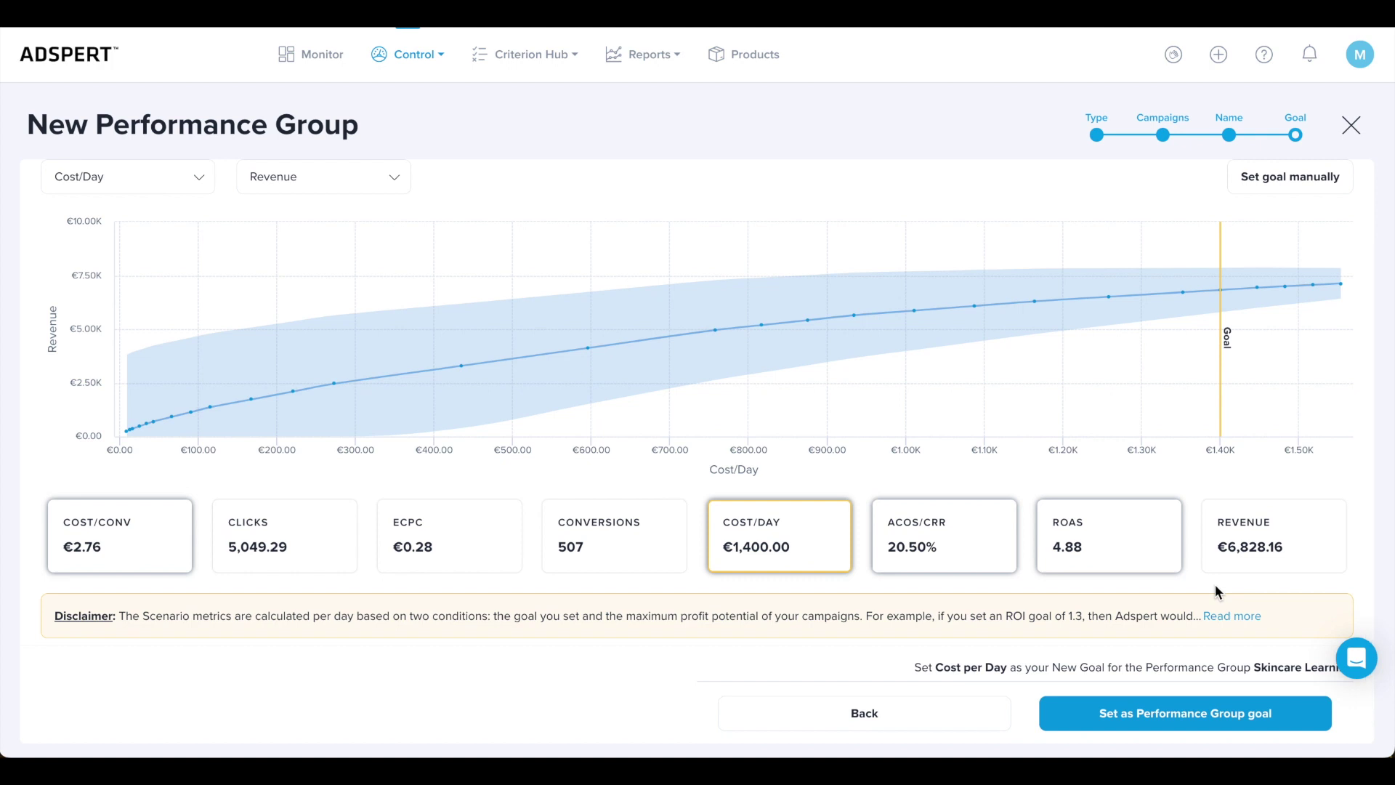
Move on to the goal and max bid form, and expand then collapse the Cost per Day explanation.
left_click(1172, 714)
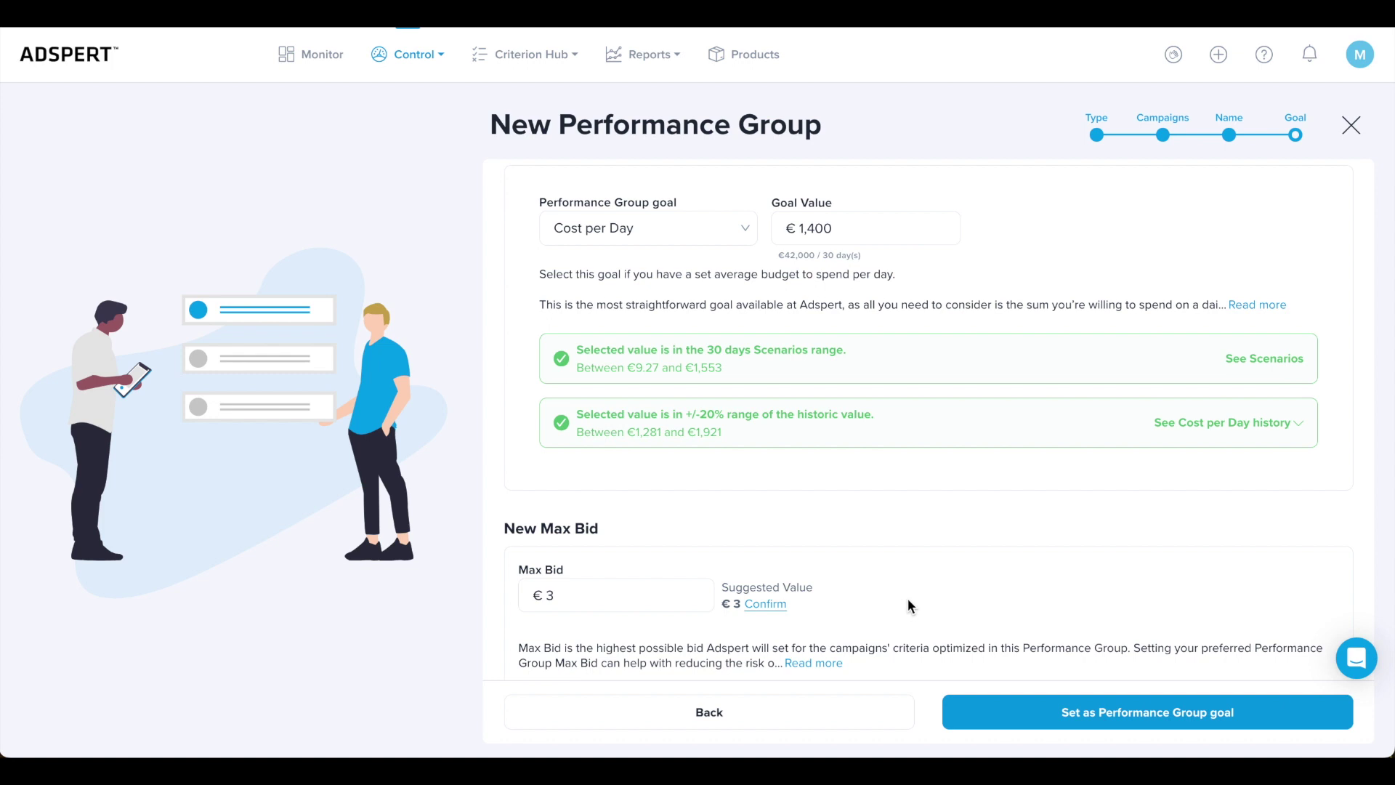
left_click(1271, 305)
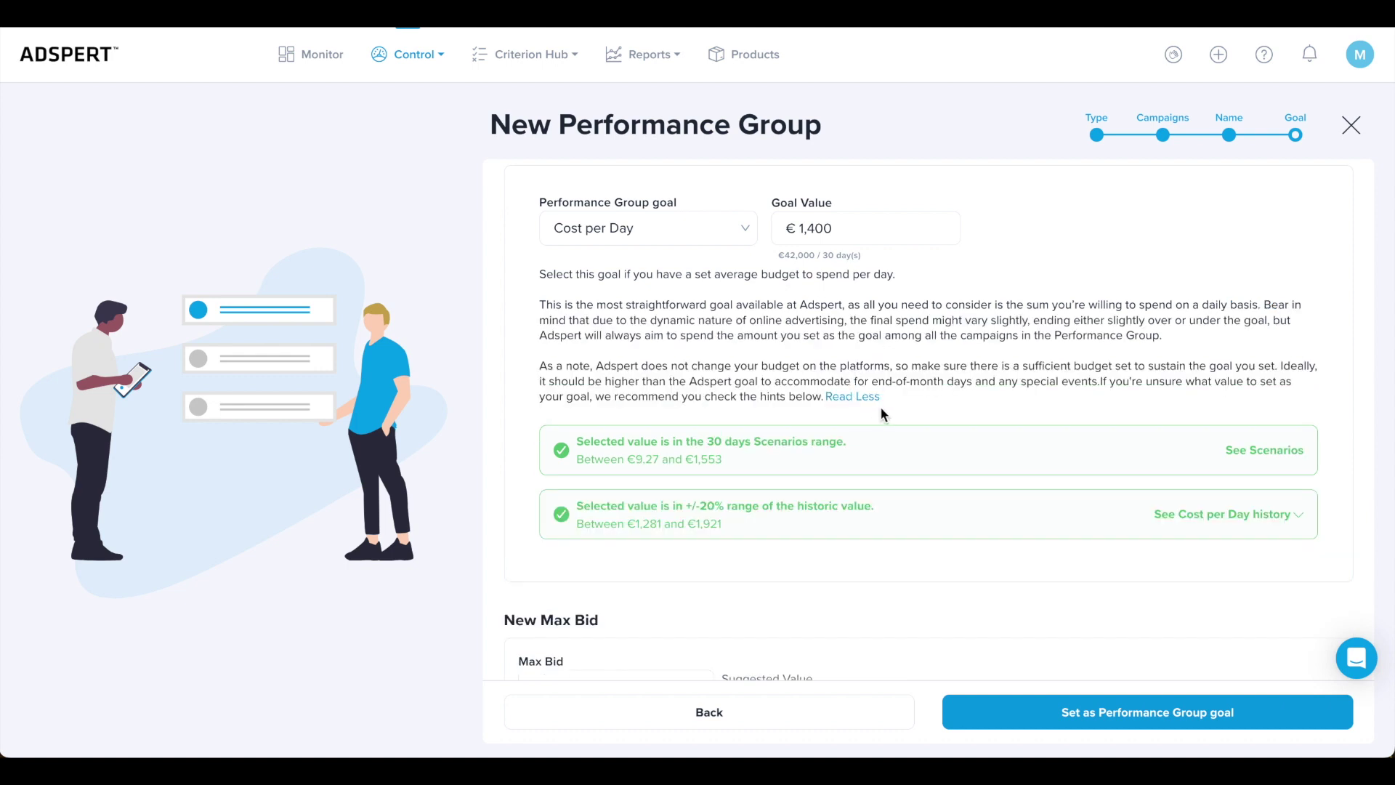
left_click(865, 398)
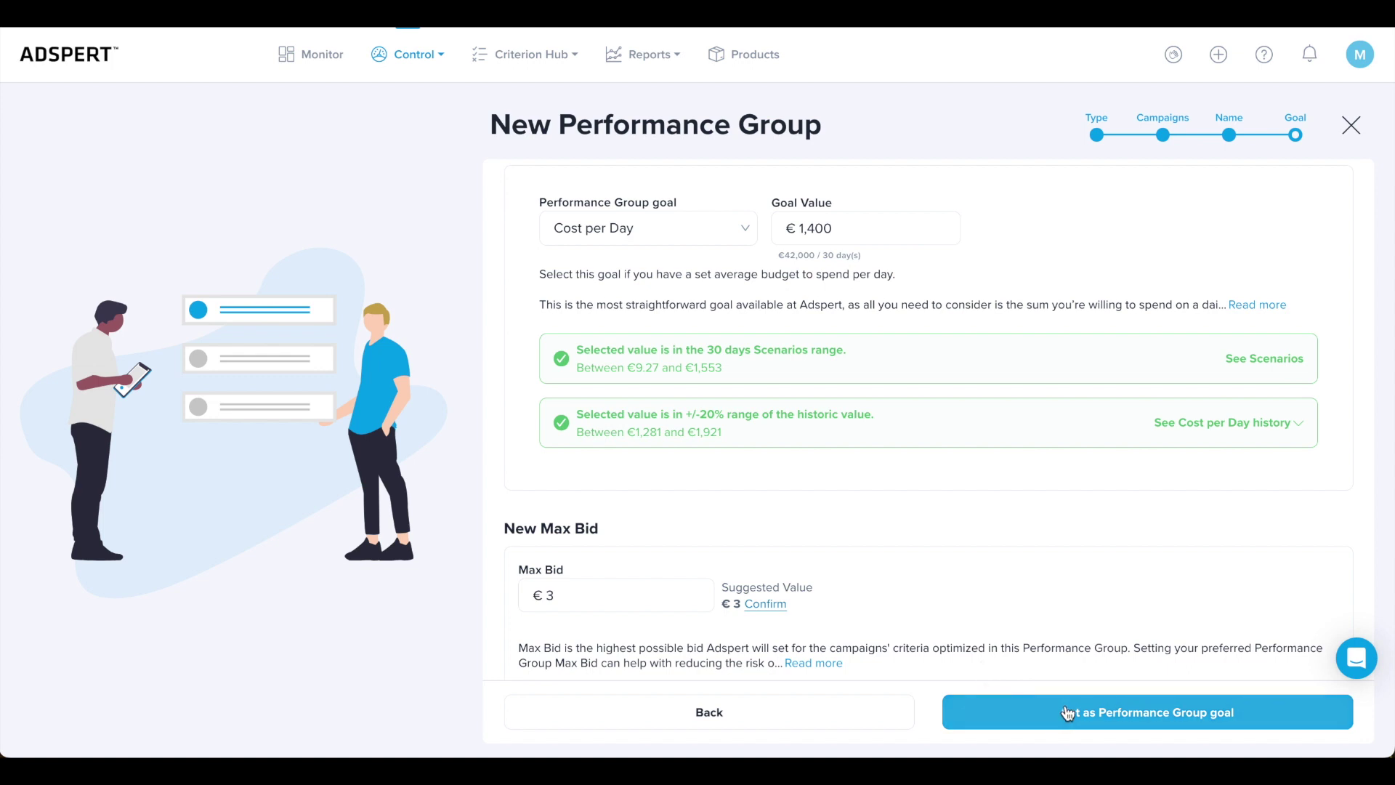
Confirm the €1.40K Cost per Day goal and €3 max bid, then list the non-optimized campaigns.
left_click(1092, 720)
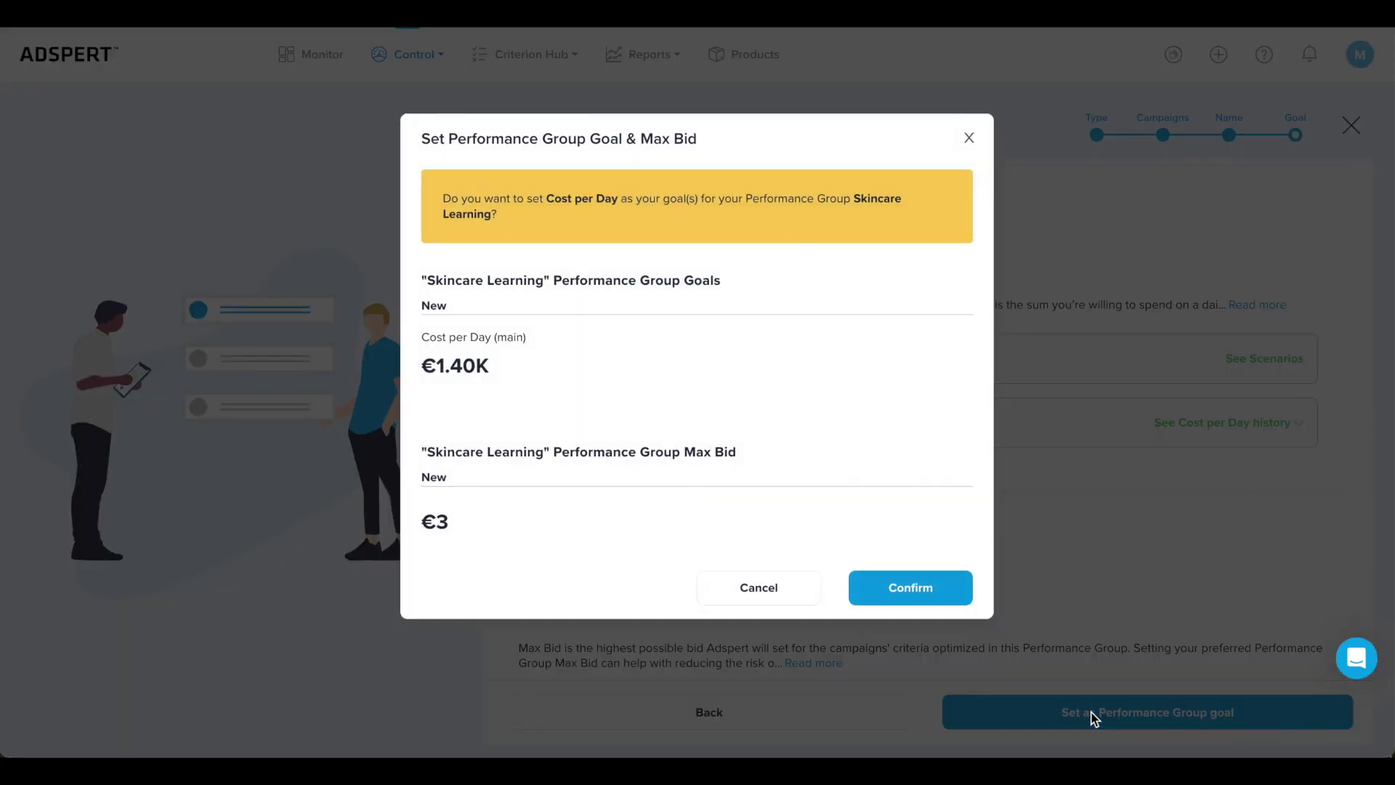
left_click(921, 589)
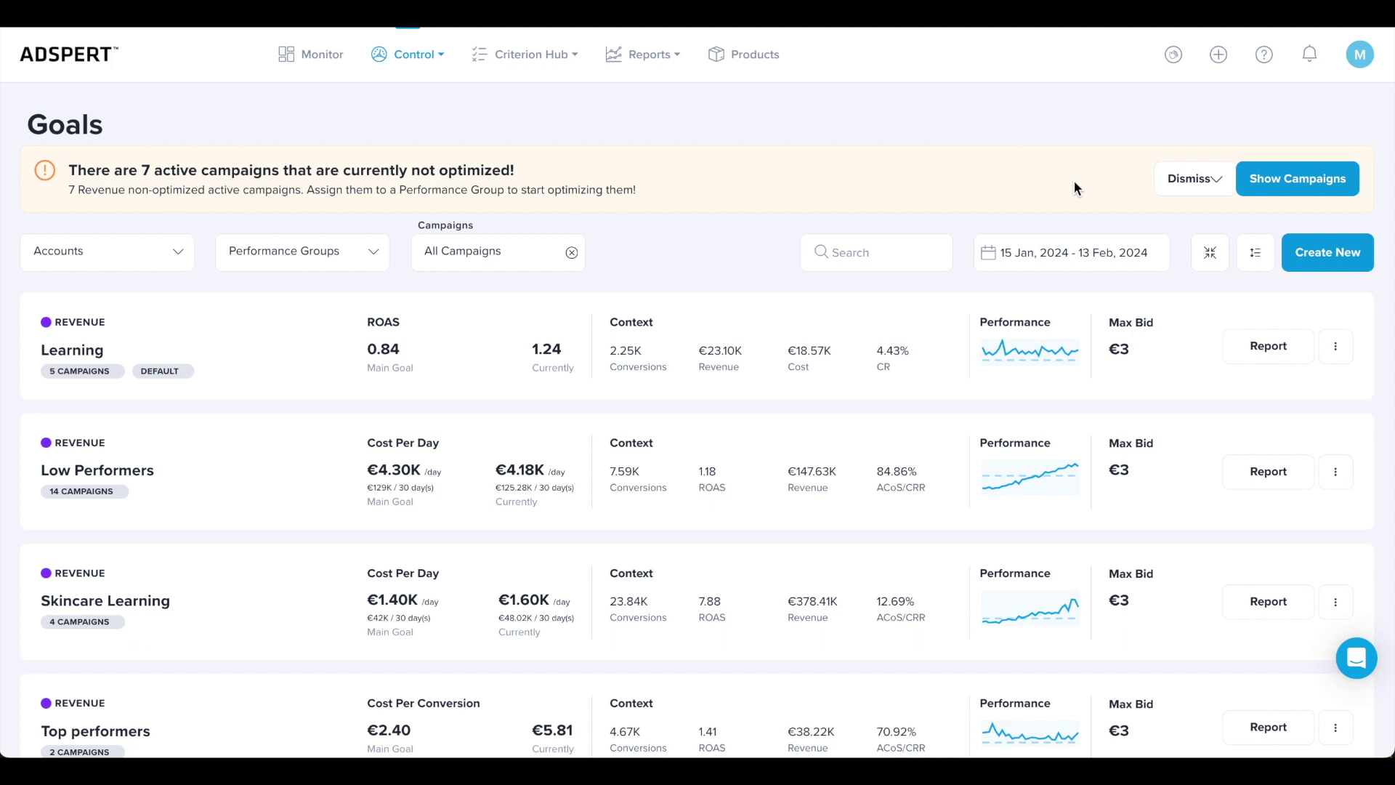
left_click(1262, 180)
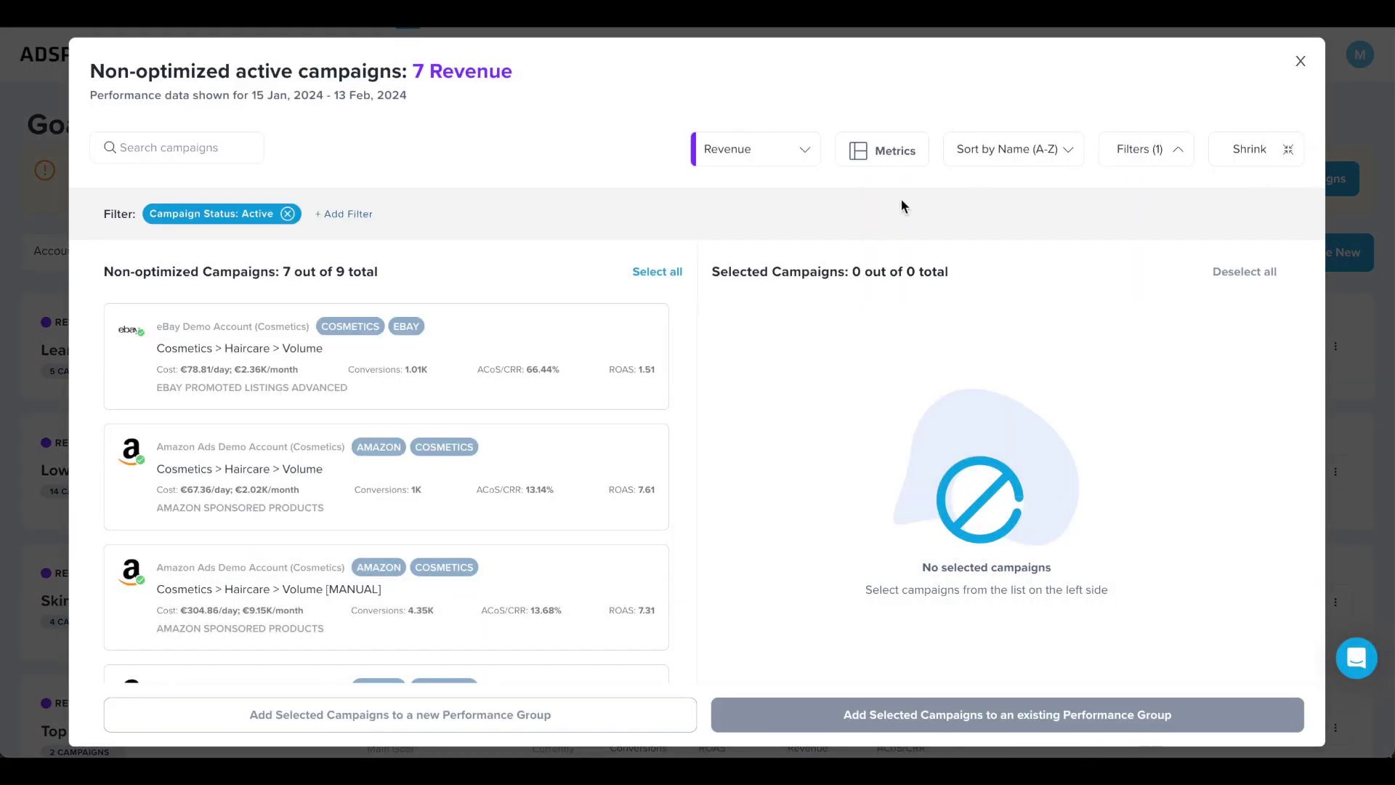